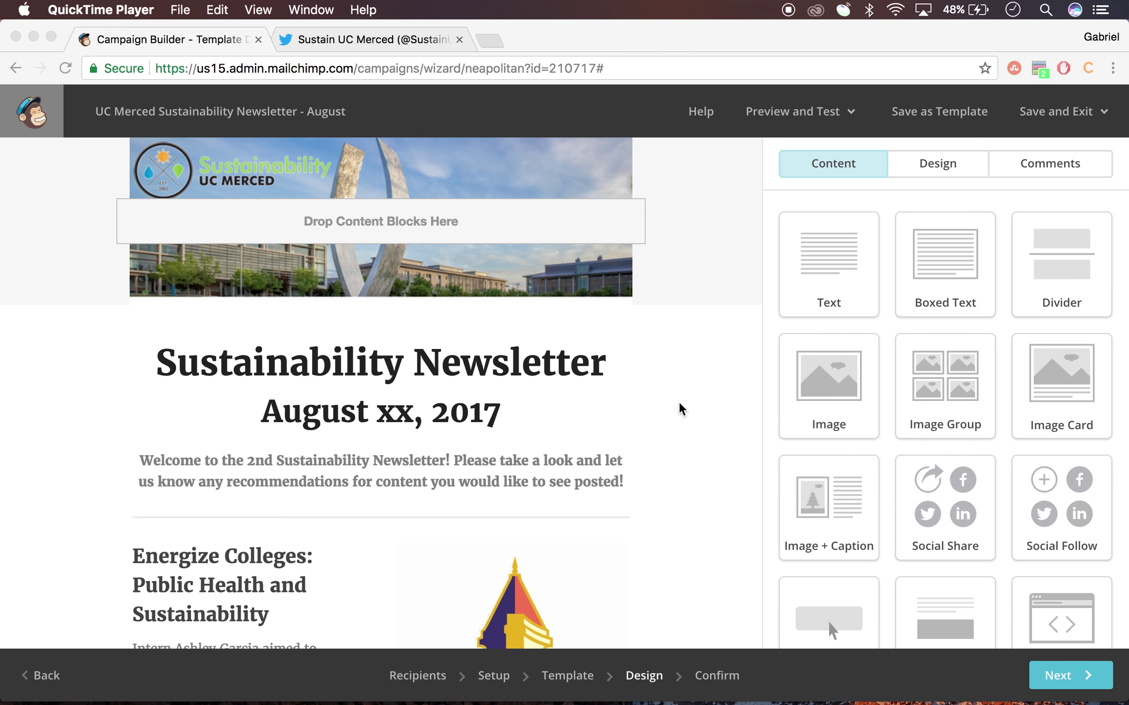
Look through the newsletter draft from the header to the Featured Events section
{"action": "scroll", "coordinate": [678, 402], "scroll_direction": "down", "scroll_amount": 3}
{"action": "scroll", "coordinate": [678, 401], "scroll_direction": "up", "scroll_amount": 3}
{"action": "scroll", "coordinate": [686, 392], "scroll_direction": "down", "scroll_amount": 10}
{"action": "scroll", "coordinate": [686, 389], "scroll_direction": "down", "scroll_amount": 15}
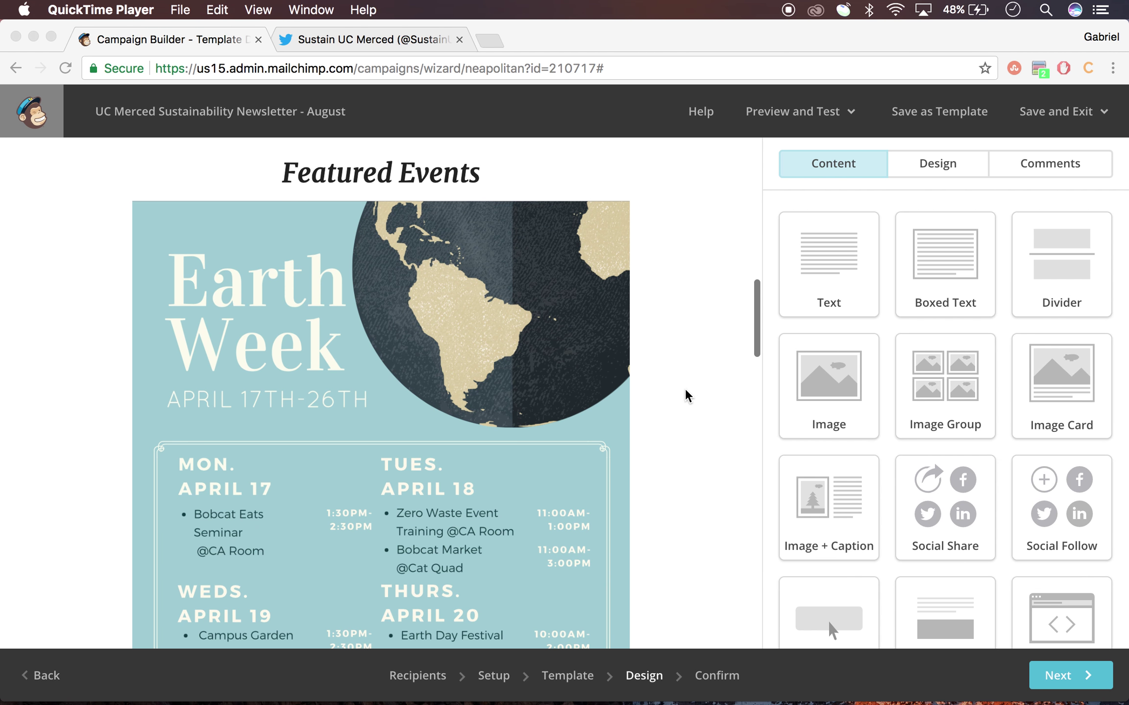
{"action": "scroll", "coordinate": [686, 389], "scroll_direction": "up", "scroll_amount": 20}
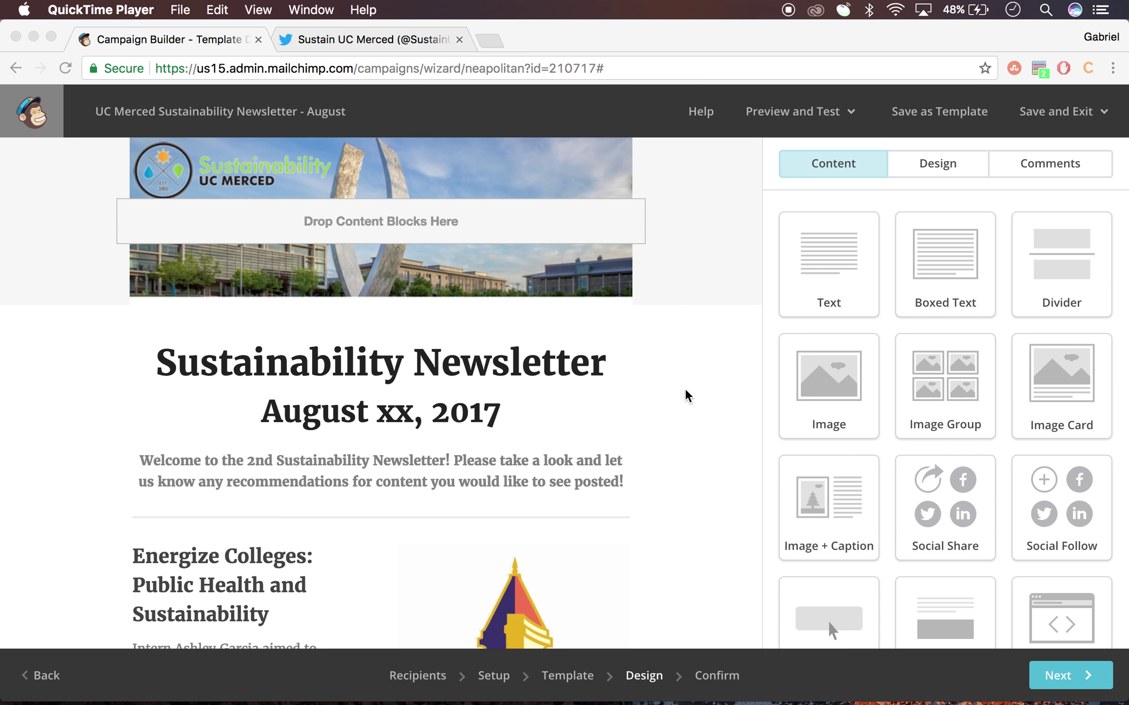
{"action": "scroll", "coordinate": [730, 420], "scroll_direction": "down", "scroll_amount": 3}
{"action": "scroll", "coordinate": [729, 420], "scroll_direction": "up", "scroll_amount": 3}
Add an Image block between the welcome paragraph and the divider, and browse the uploaded files for its picture
{"action": "left_click", "coordinate": [611, 504]}
{"action": "left_click_drag", "start_coordinate": [851, 394], "coordinate": [547, 517]}
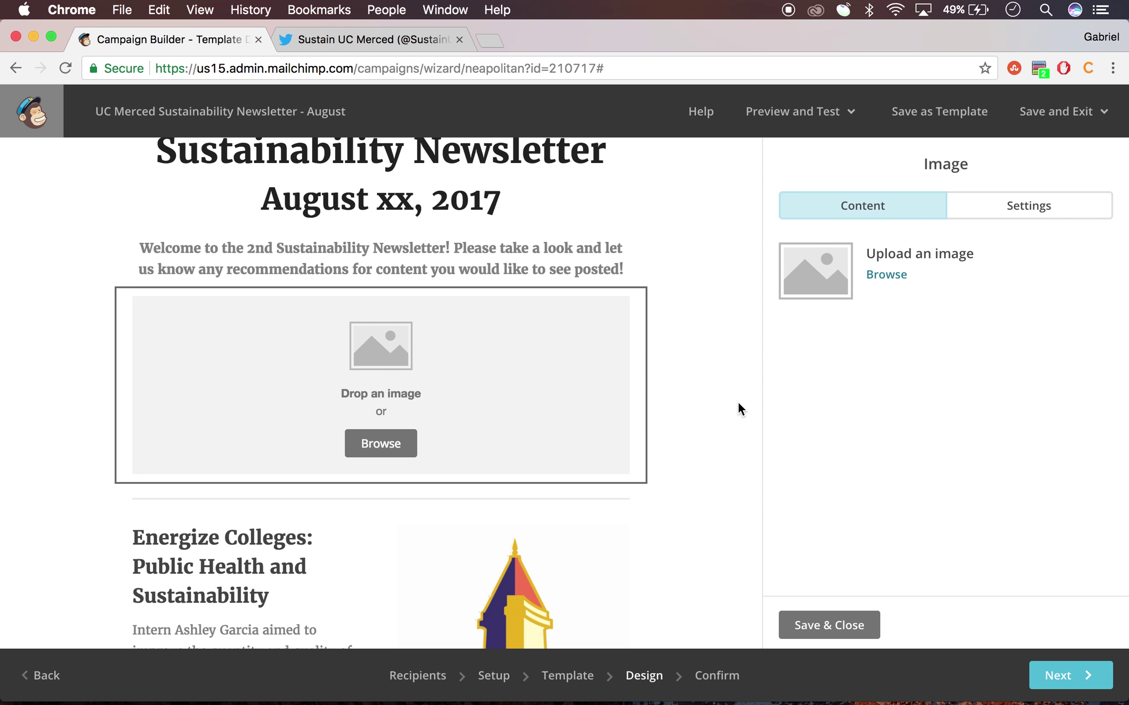
{"action": "left_click", "coordinate": [890, 278]}
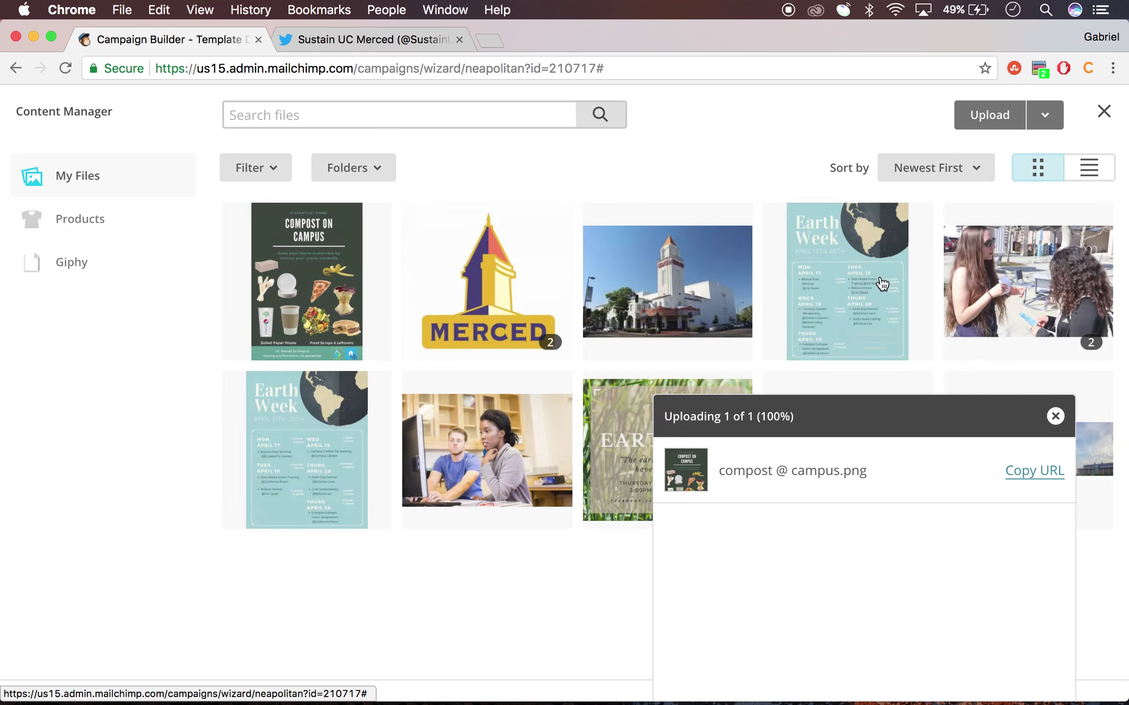
{"action": "left_click", "coordinate": [1055, 416]}
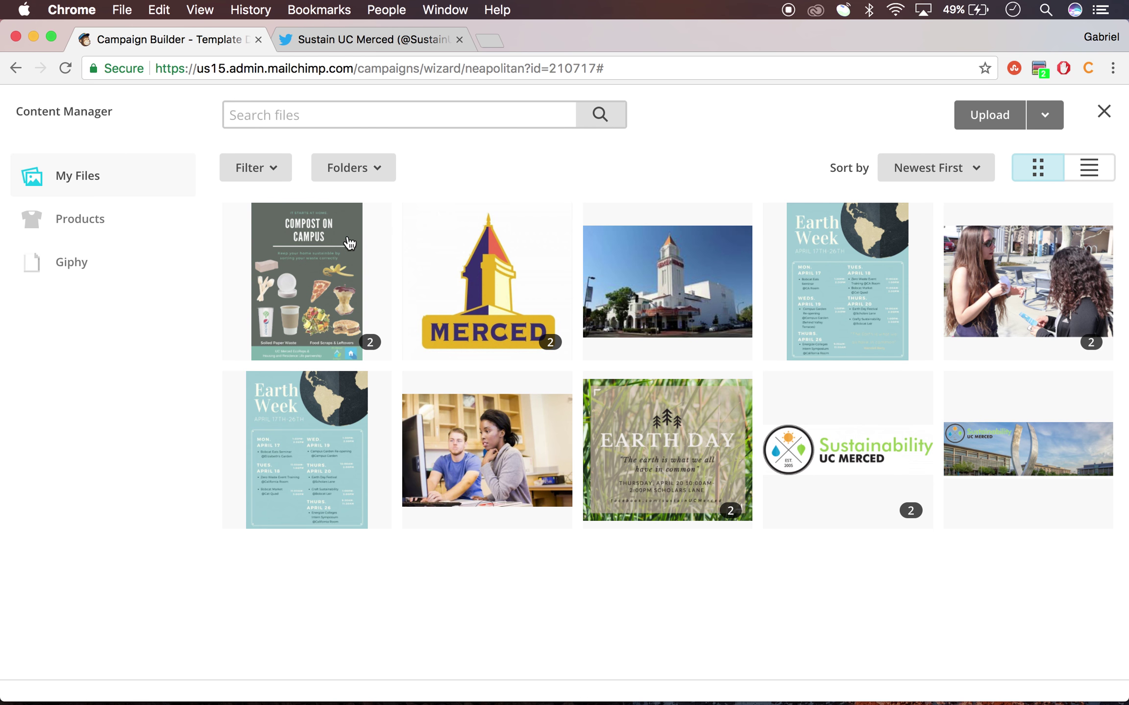
{"action": "left_click", "coordinate": [996, 125]}
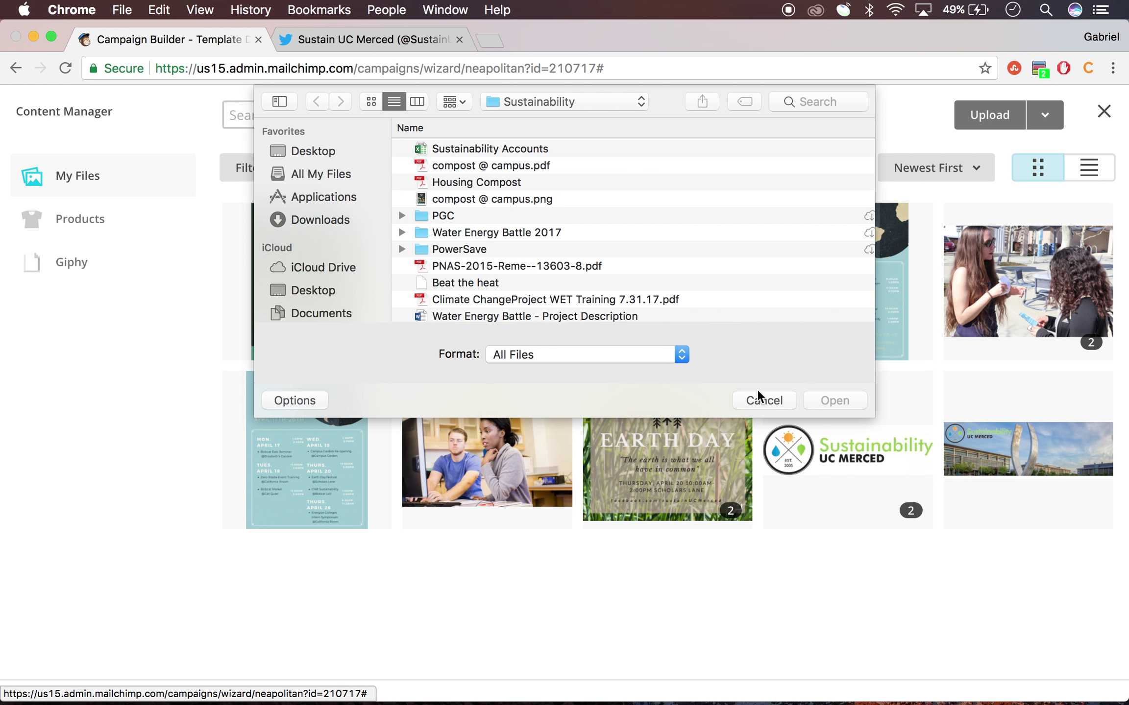
{"action": "left_click", "coordinate": [771, 396]}
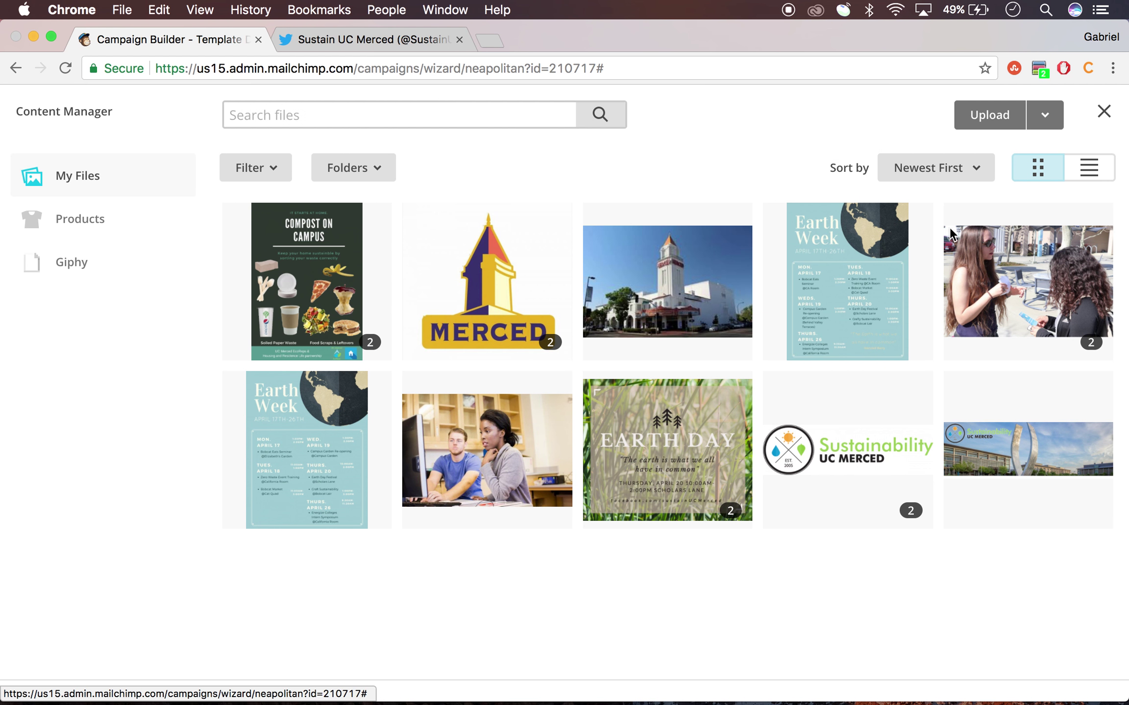
{"action": "left_click", "coordinate": [1046, 122]}
{"action": "left_click", "coordinate": [1045, 124]}
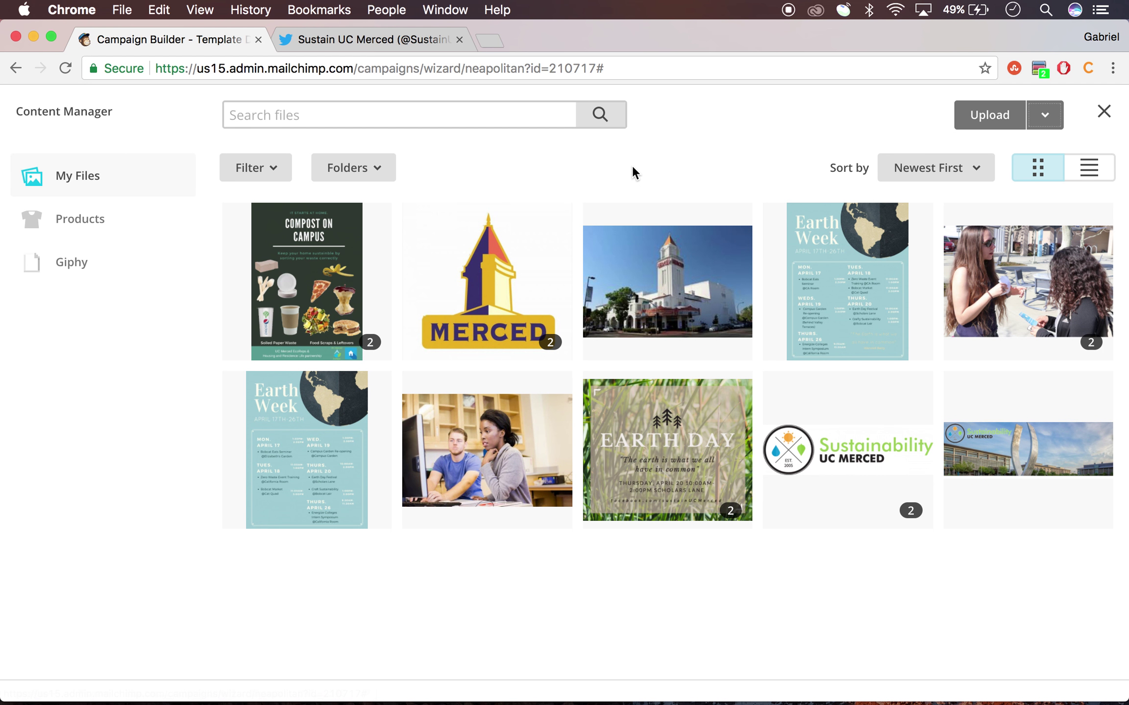
Insert the uploaded "Compost on Campus" poster into the new image block
{"action": "left_click", "coordinate": [387, 231]}
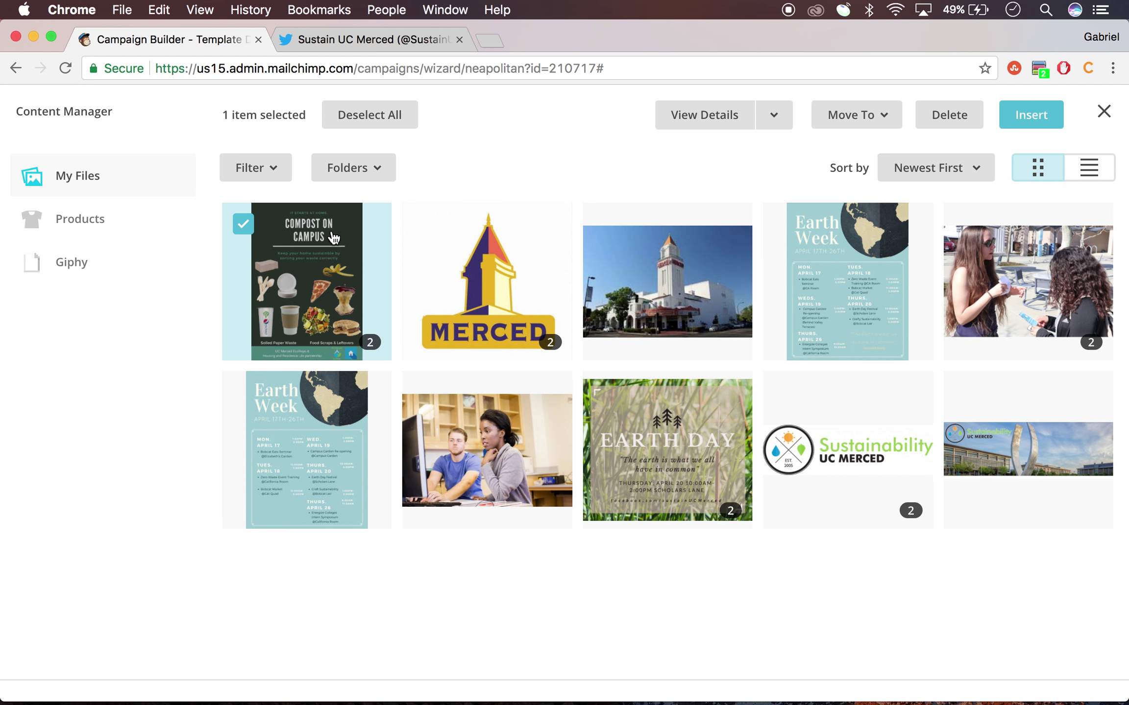
{"action": "left_click", "coordinate": [1015, 115]}
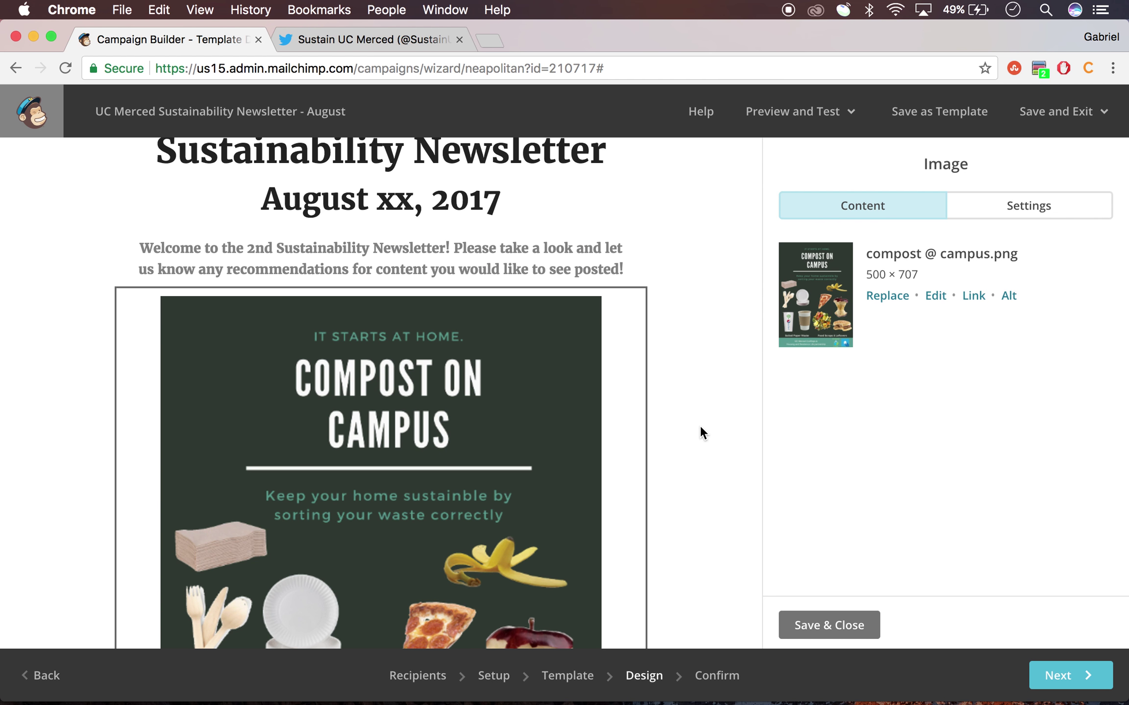
Examine the inserted compost poster and how it sits between the welcome text and the first article
{"action": "scroll", "coordinate": [701, 431], "scroll_direction": "down", "scroll_amount": 3}
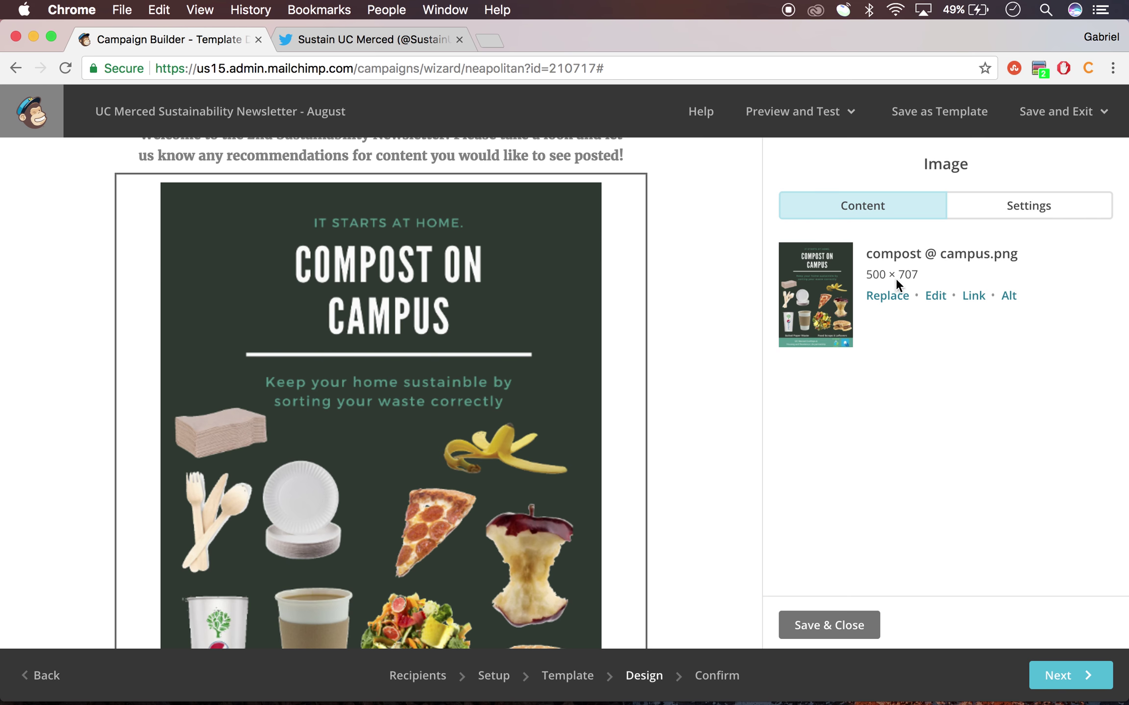
{"action": "scroll", "coordinate": [694, 393], "scroll_direction": "down", "scroll_amount": 4}
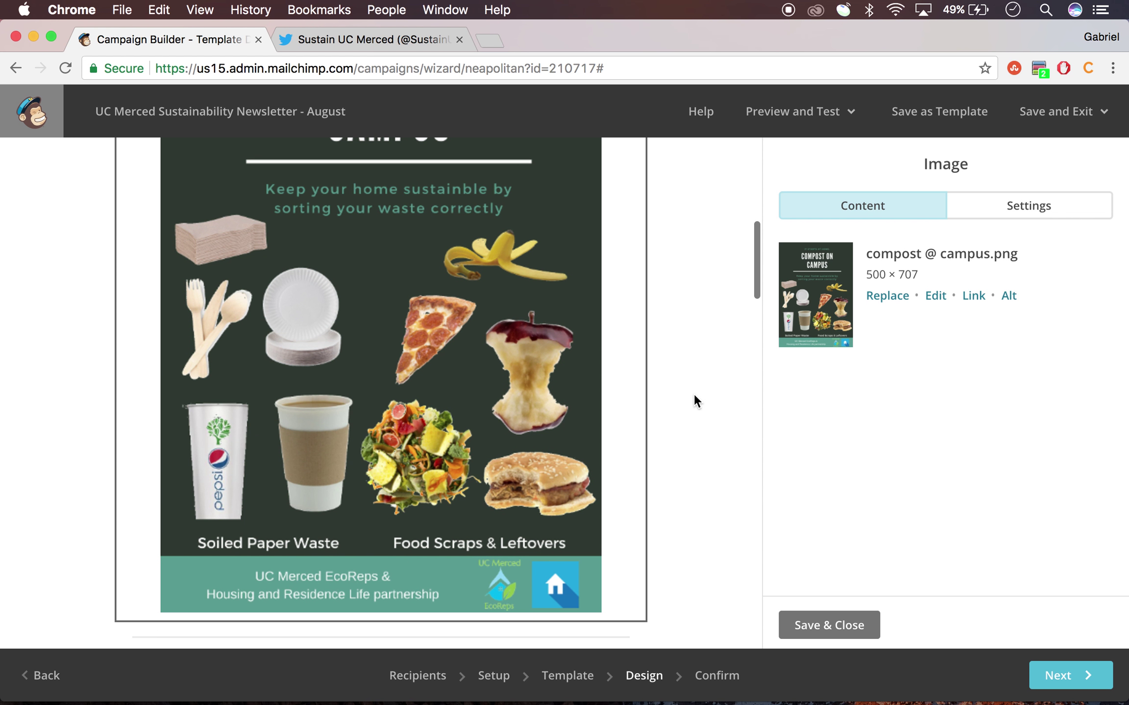
{"action": "scroll", "coordinate": [693, 393], "scroll_direction": "up", "scroll_amount": 6}
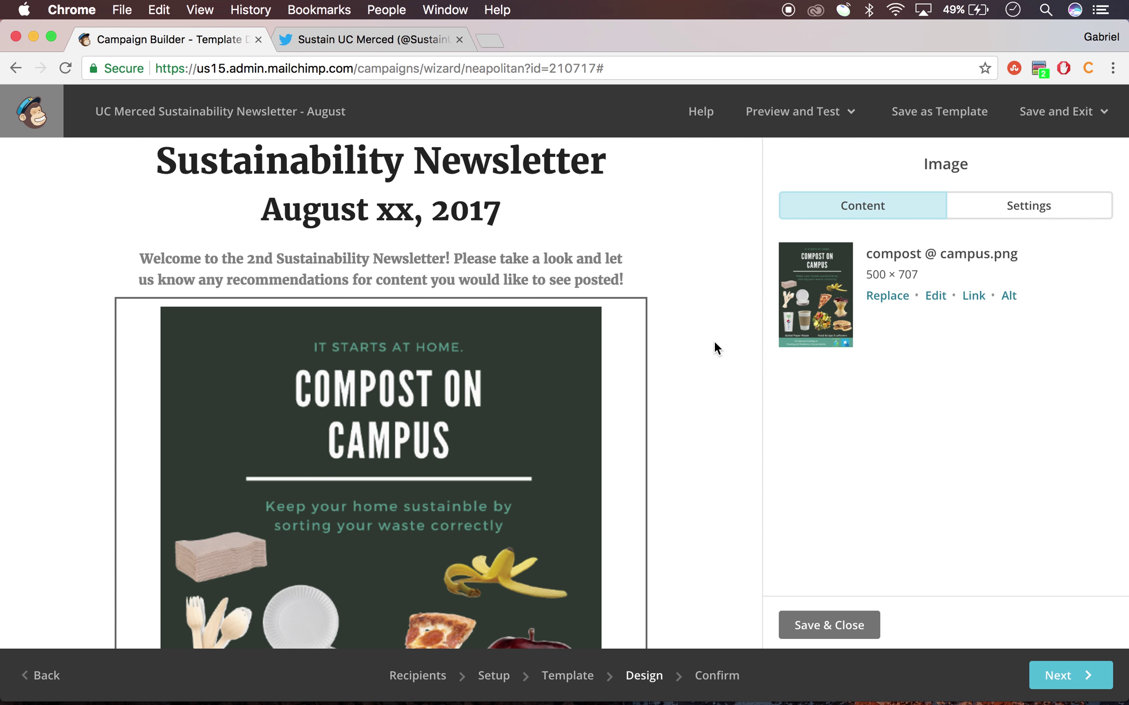
{"action": "scroll", "coordinate": [714, 342], "scroll_direction": "down", "scroll_amount": 10}
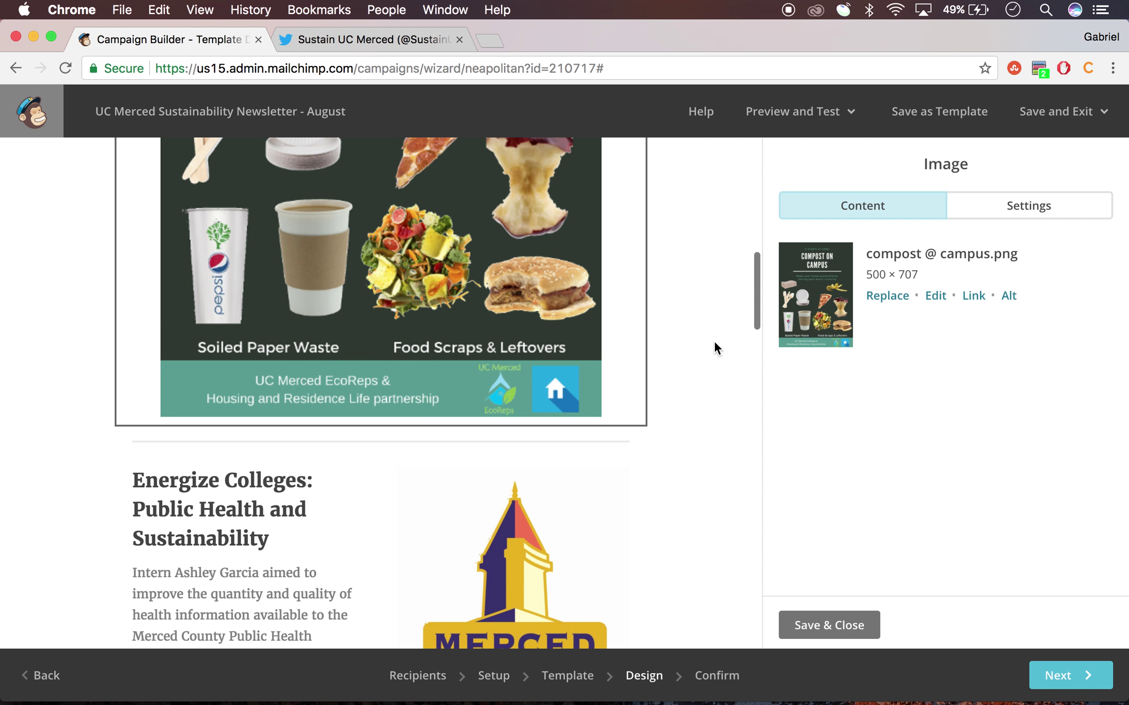
{"action": "scroll", "coordinate": [715, 344], "scroll_direction": "up", "scroll_amount": 3}
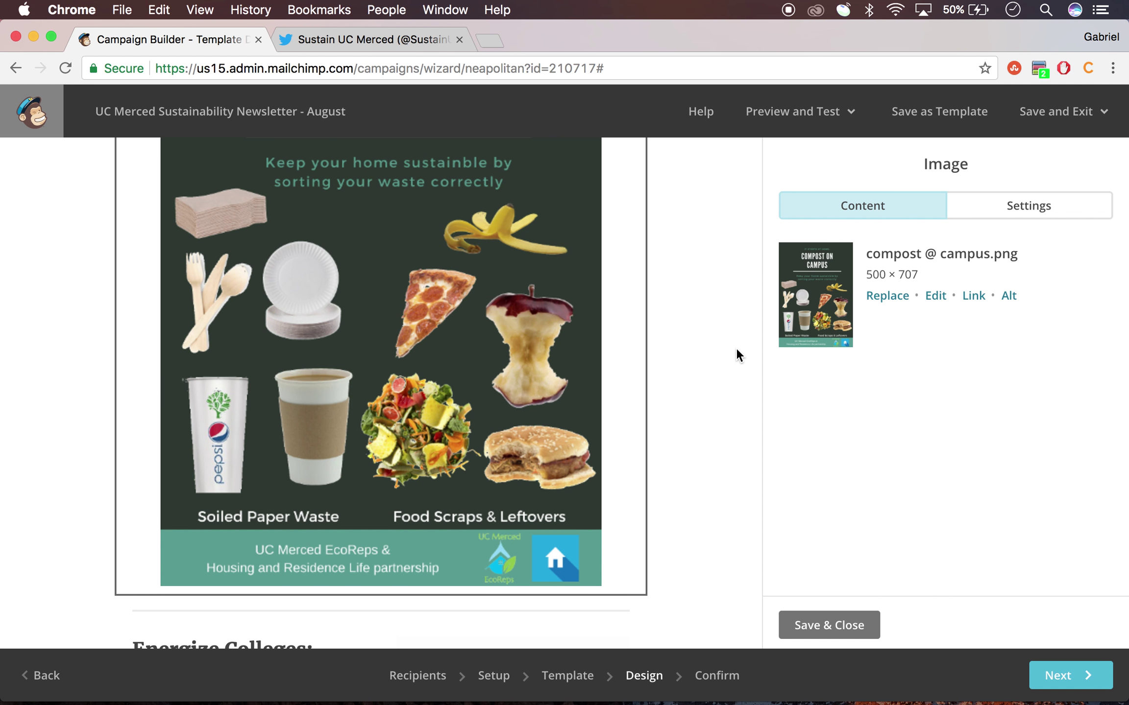
{"action": "scroll", "coordinate": [736, 349], "scroll_direction": "down", "scroll_amount": 10}
{"action": "scroll", "coordinate": [737, 349], "scroll_direction": "up", "scroll_amount": 6}
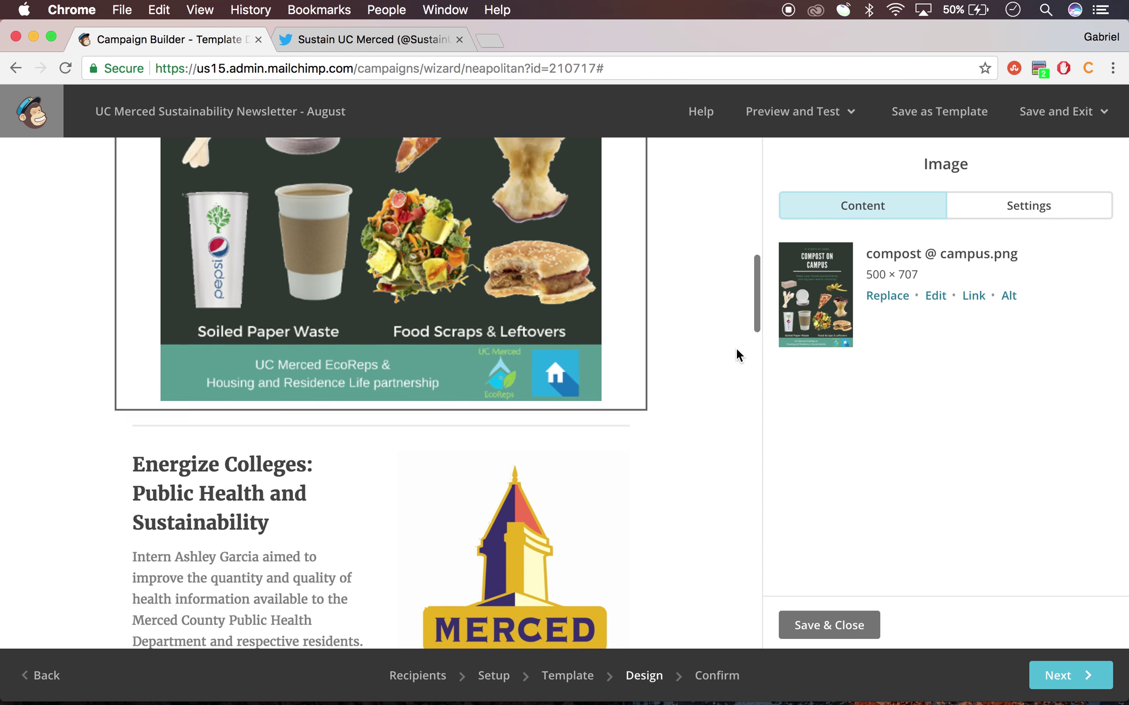
{"action": "scroll", "coordinate": [735, 347], "scroll_direction": "up", "scroll_amount": 12}
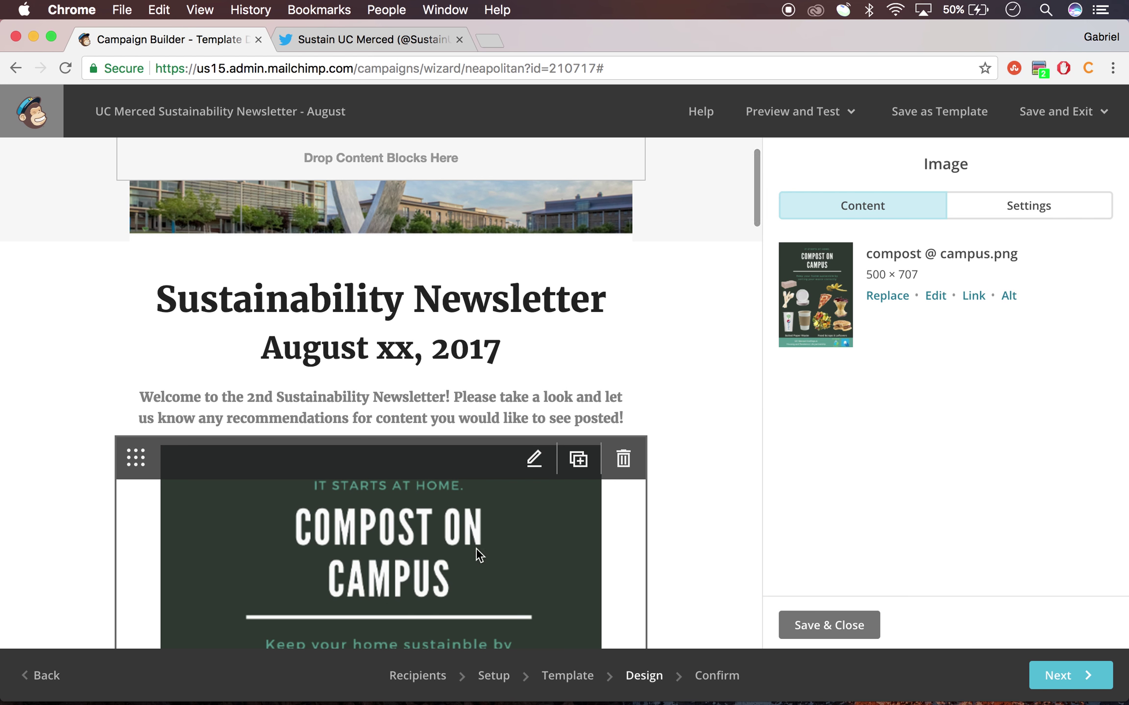
Delete the compost poster's image block from the newsletter and confirm the deletion
{"action": "scroll", "coordinate": [751, 518], "scroll_direction": "down", "scroll_amount": 12}
{"action": "scroll", "coordinate": [750, 518], "scroll_direction": "up", "scroll_amount": 12}
{"action": "left_click", "coordinate": [624, 425]}
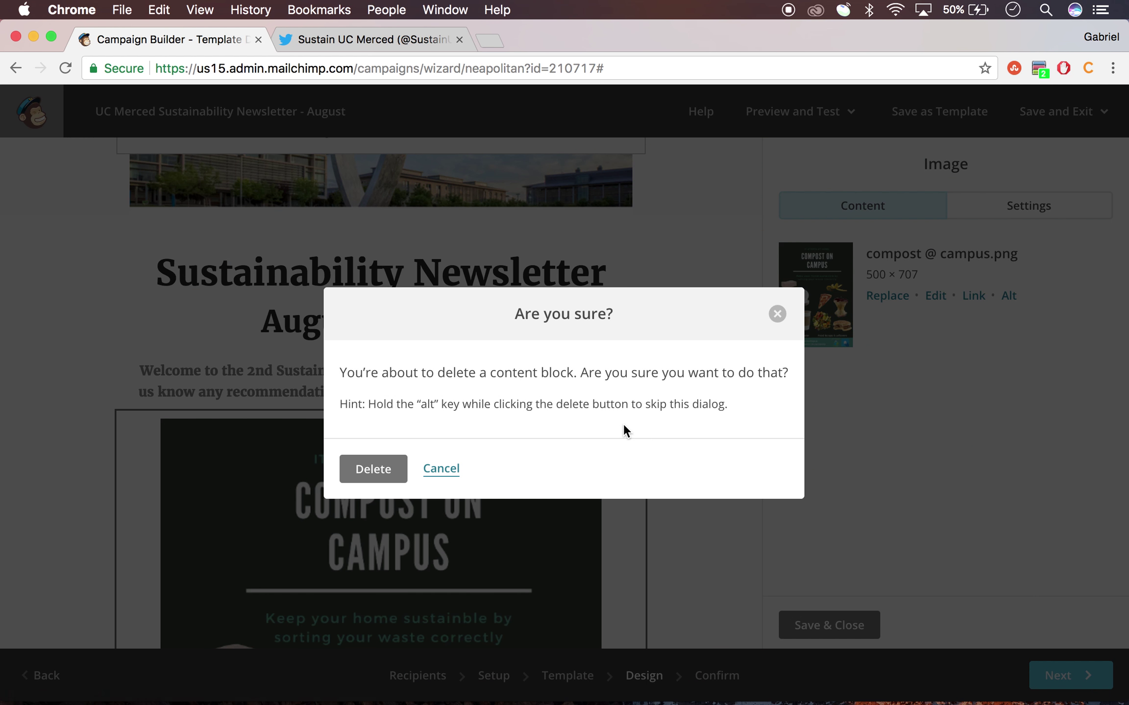
{"action": "left_click", "coordinate": [376, 470]}
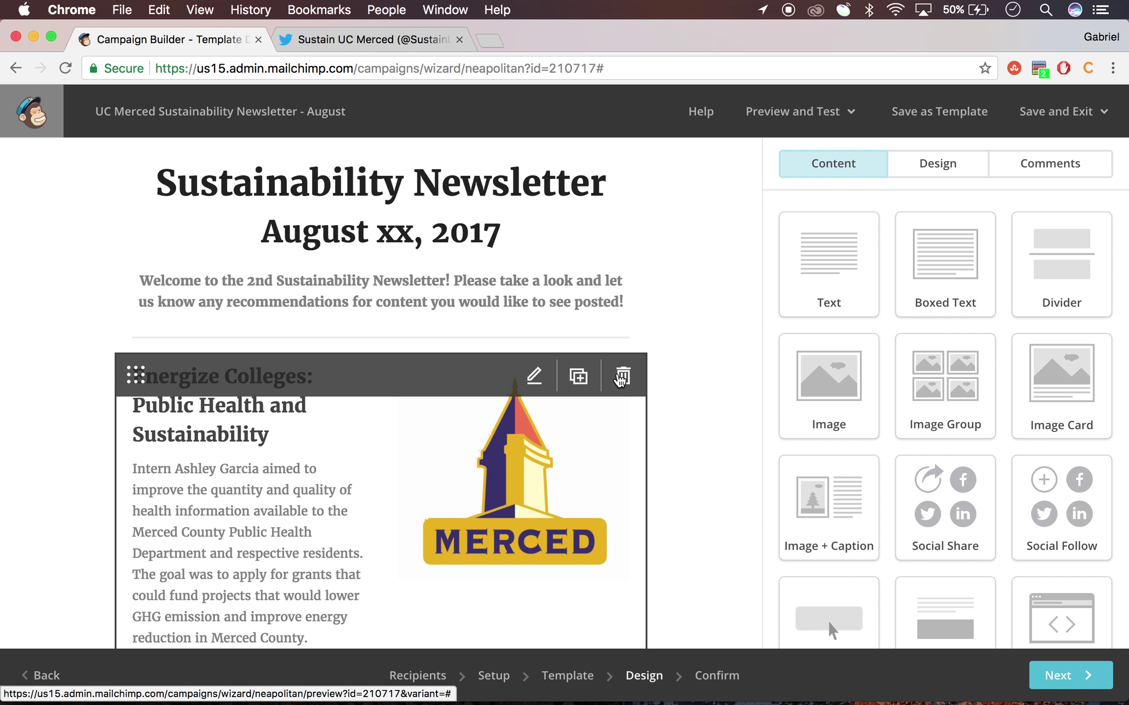
Duplicate the "Energize Colleges" article block with the Merced tower logo
{"action": "scroll", "coordinate": [574, 394], "scroll_direction": "down", "scroll_amount": 3}
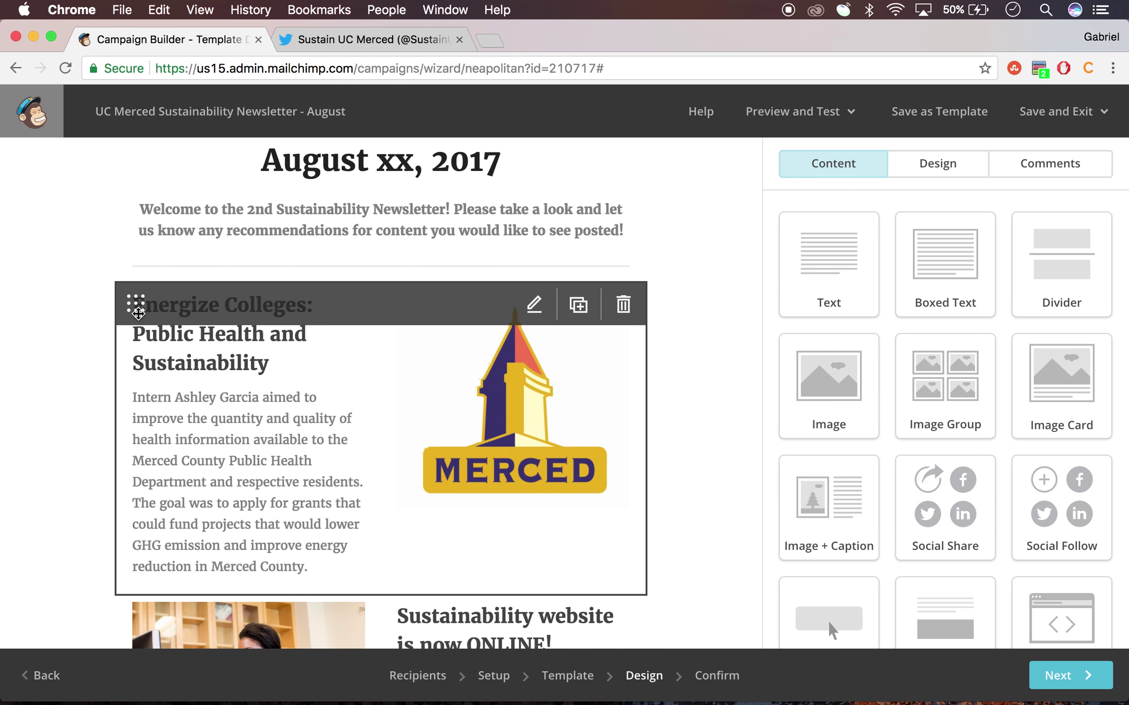
{"action": "mouse_move", "coordinate": [134, 305]}
{"action": "left_mouse_down"}
{"action": "mouse_move", "coordinate": [141, 390]}
{"action": "mouse_move", "coordinate": [144, 240]}
{"action": "mouse_move", "coordinate": [142, 305]}
{"action": "left_mouse_up"}
{"action": "left_click", "coordinate": [580, 306]}
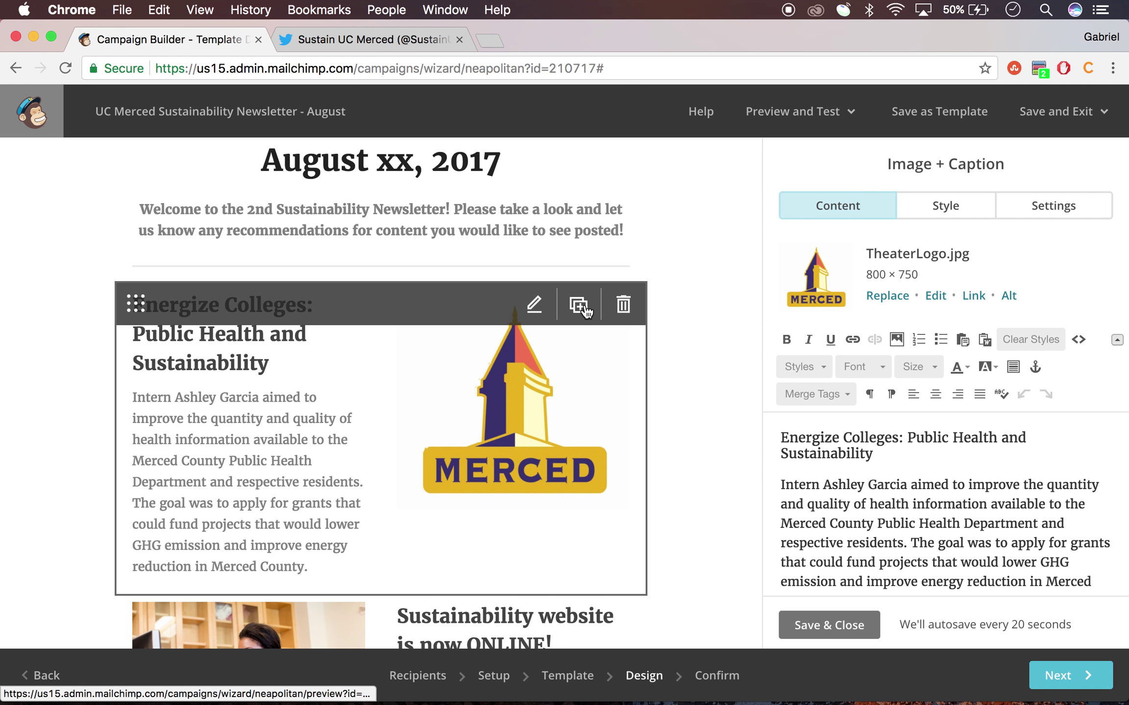
{"action": "left_click", "coordinate": [579, 306]}
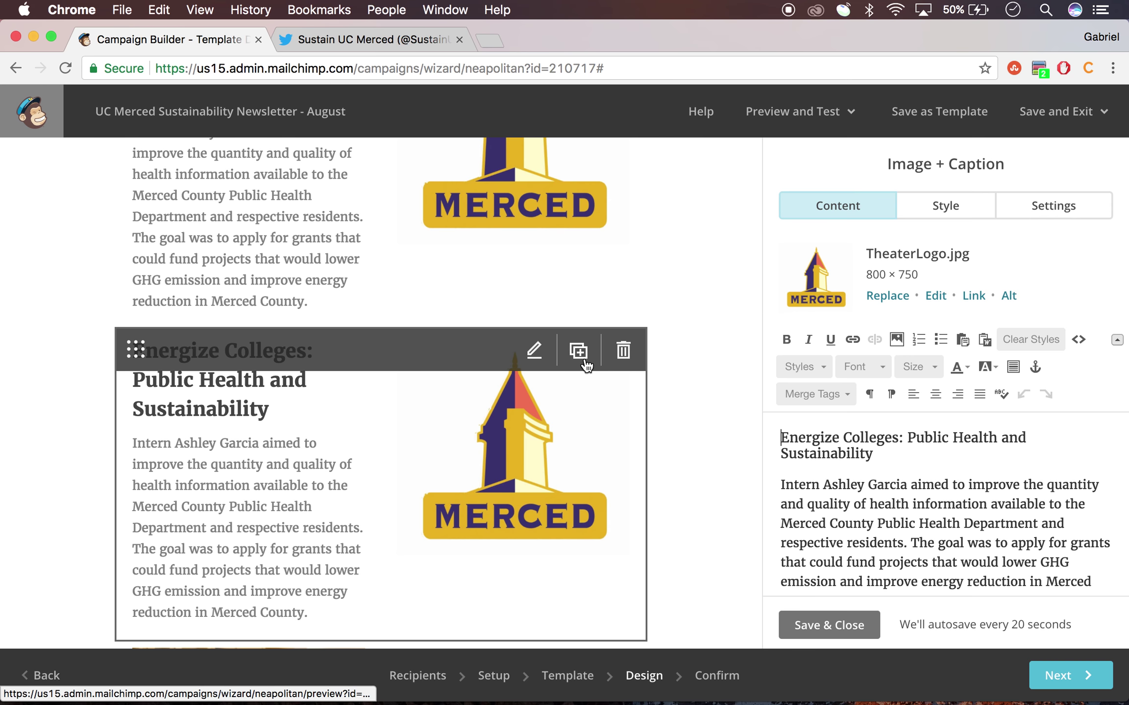
Delete the duplicate copy of the "Energize Colleges" block and confirm the deletion
{"action": "left_click", "coordinate": [634, 354]}
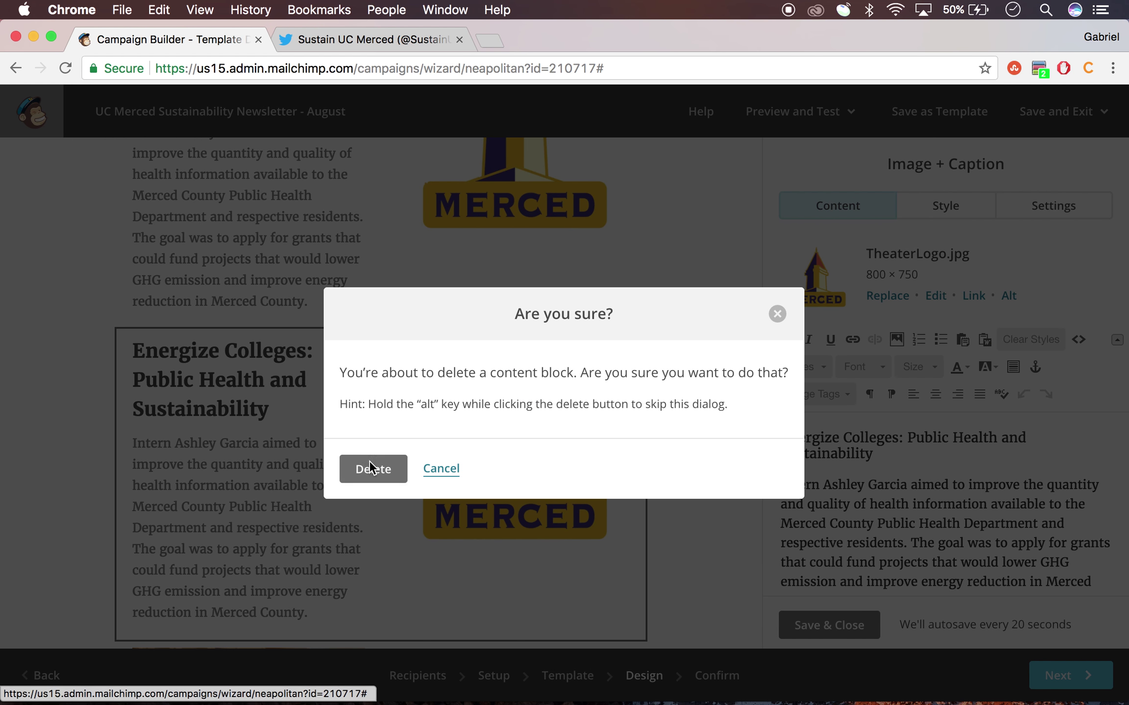
{"action": "left_click", "coordinate": [371, 469]}
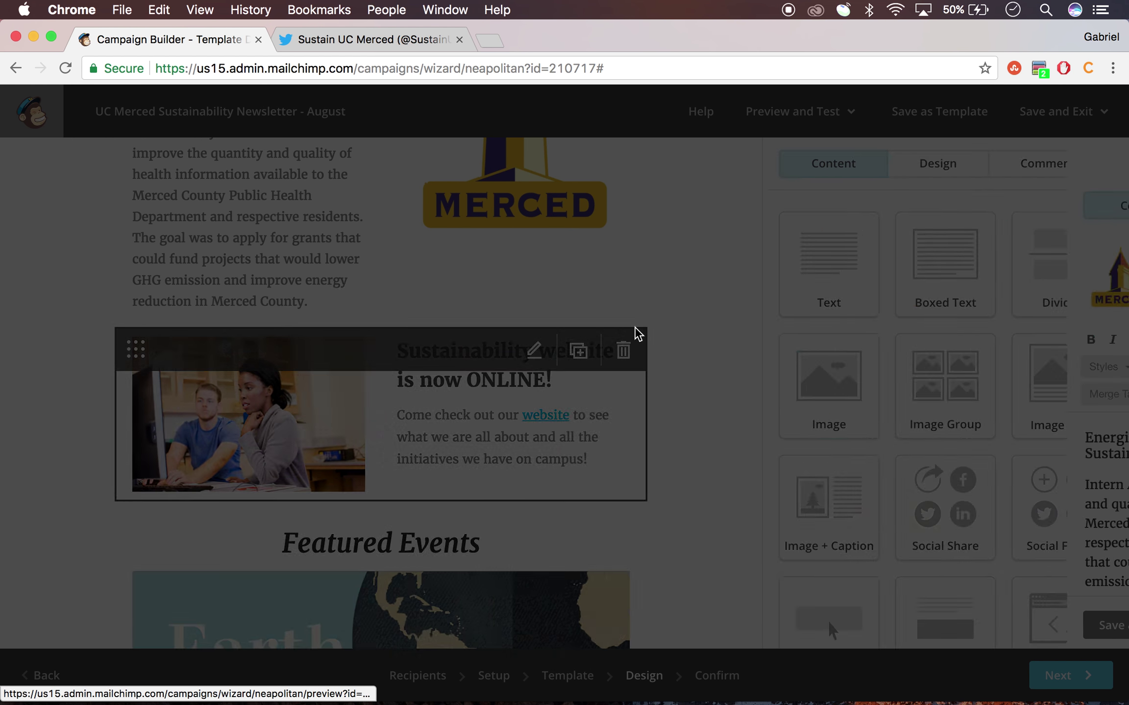
{"action": "scroll", "coordinate": [632, 299], "scroll_direction": "up", "scroll_amount": 3}
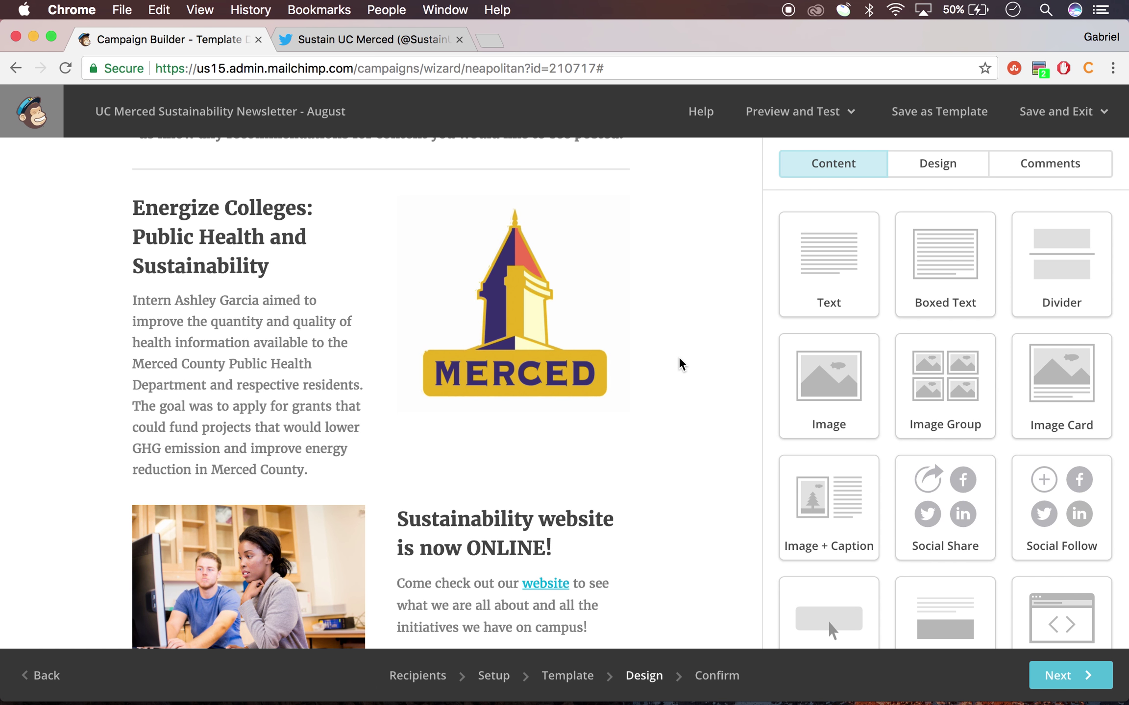
Shorten the heading of the article block with the Merced tower logo to "Energize Colleges: Public Health"
{"action": "scroll", "coordinate": [679, 360], "scroll_direction": "down", "scroll_amount": 4}
{"action": "scroll", "coordinate": [679, 360], "scroll_direction": "up", "scroll_amount": 10}
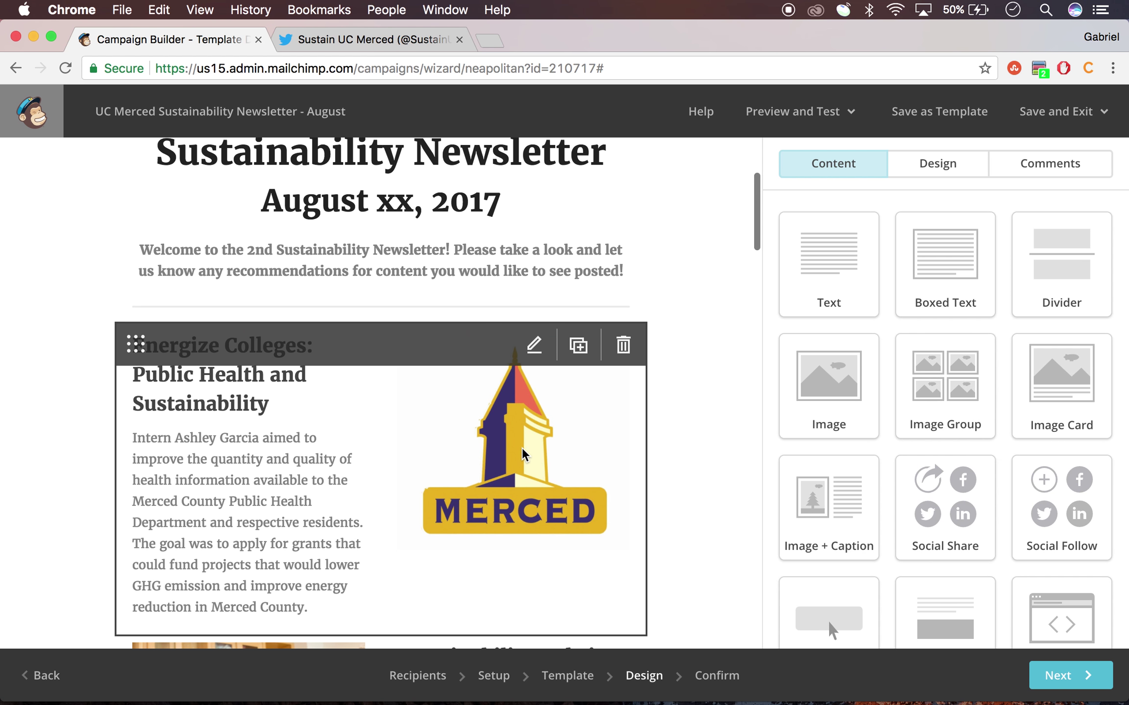
{"action": "scroll", "coordinate": [543, 435], "scroll_direction": "up", "scroll_amount": 2}
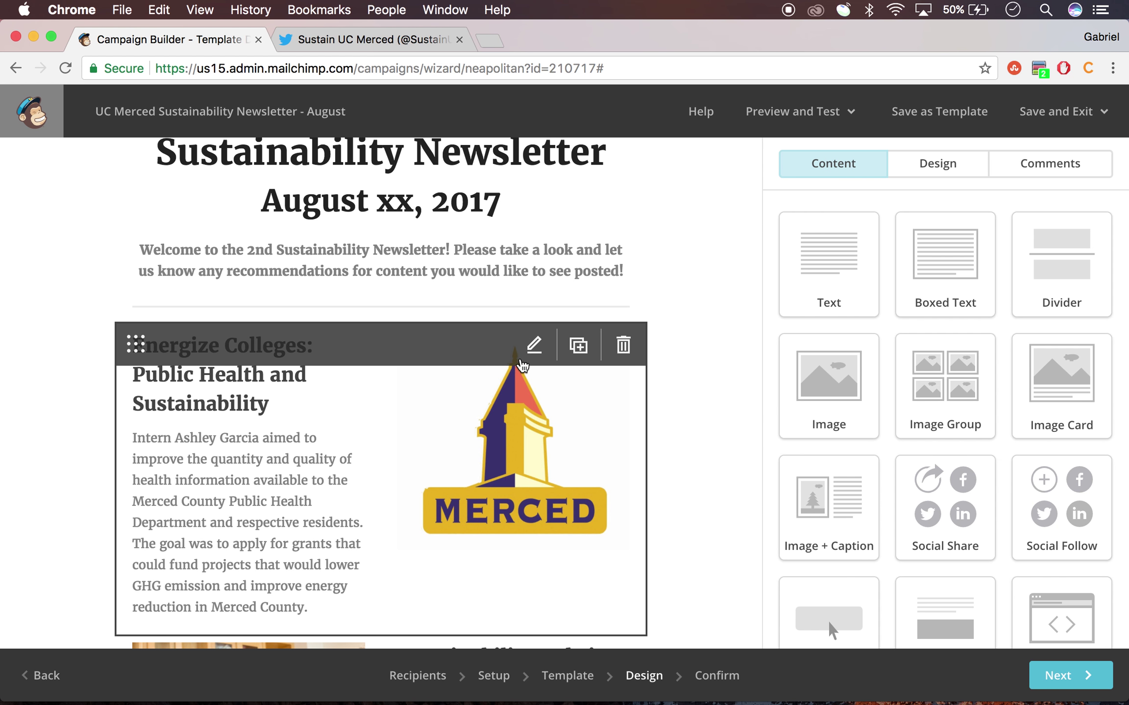
{"action": "left_click", "coordinate": [537, 354]}
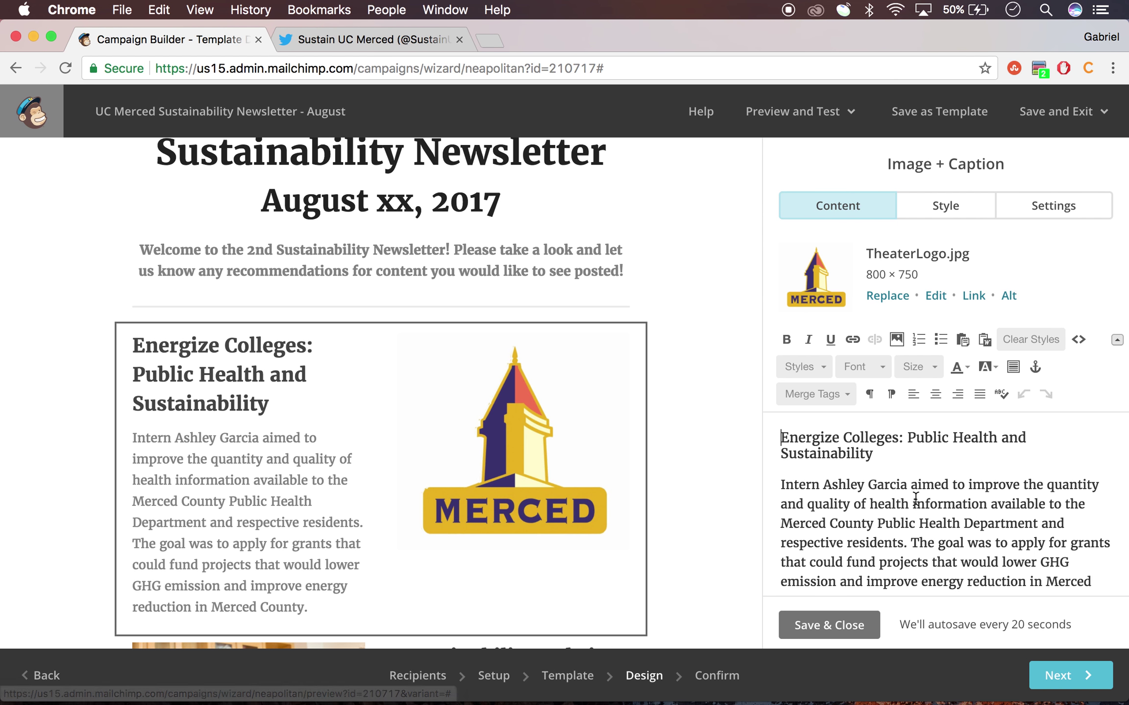
{"action": "left_click", "coordinate": [944, 505]}
{"action": "left_click", "coordinate": [903, 461]}
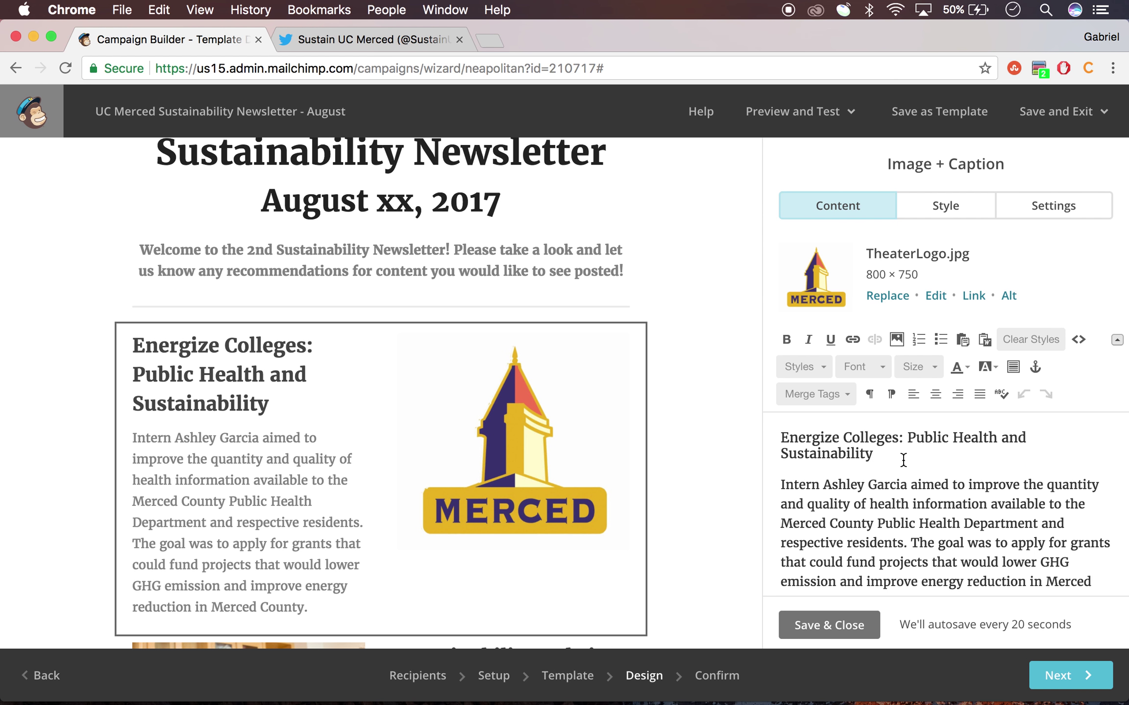
{"action": "key", "text": "BackSpace"}
{"action": "key", "text": "BackSpace"}
{"action": "key", "text": "BackSpace"}
{"action": "key", "text": "BackSpace"}
{"action": "key", "text": "BackSpace"}
{"action": "key", "text": "BackSpace"}
{"action": "key", "text": "BackSpace"}
{"action": "key", "text": "BackSpace"}
{"action": "key", "text": "BackSpace"}
{"action": "key", "text": "BackSpace"}
{"action": "key", "text": "BackSpace"}
{"action": "key", "text": "BackSpace"}
{"action": "key", "text": "BackSpace"}
{"action": "key", "text": "BackSpace"}
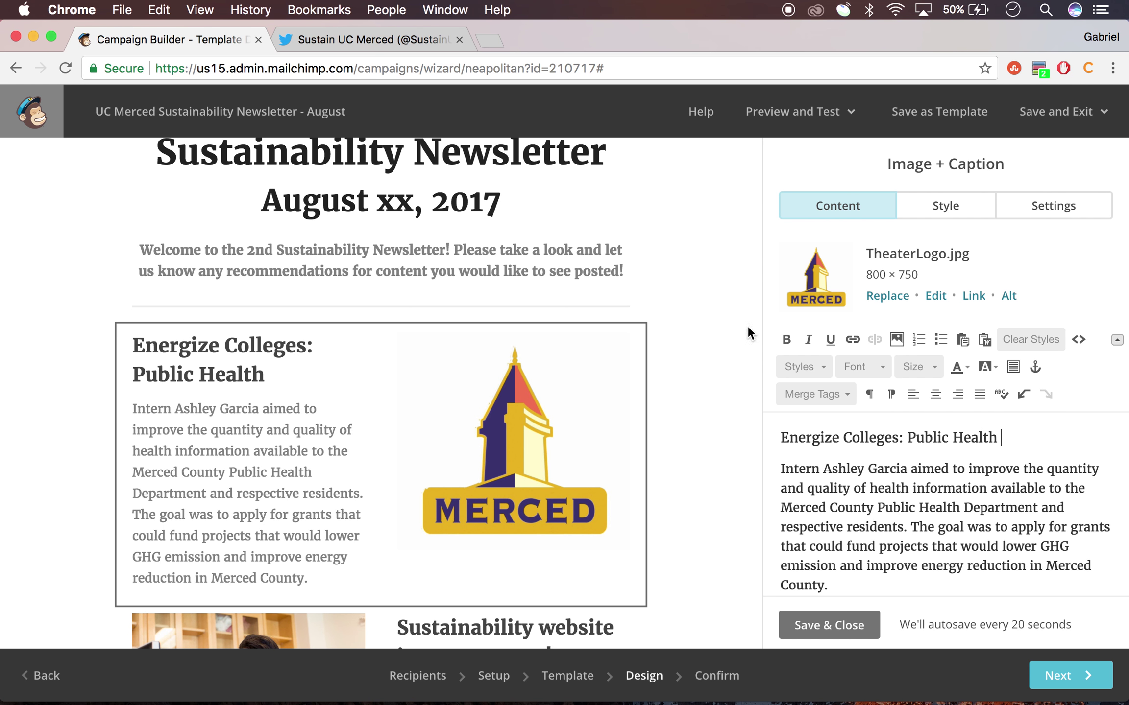
Review the rest of the "Energize Colleges" article text, then save and close the block
{"action": "left_click", "coordinate": [927, 542]}
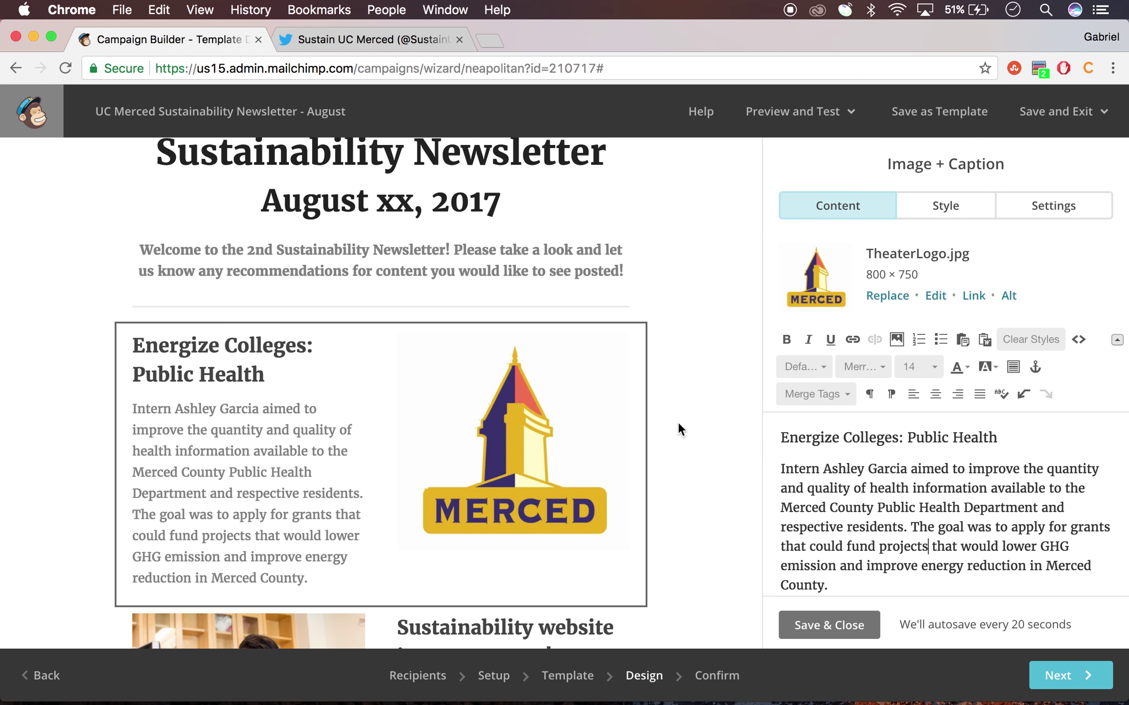
{"action": "scroll", "coordinate": [936, 570], "scroll_direction": "down", "scroll_amount": 5}
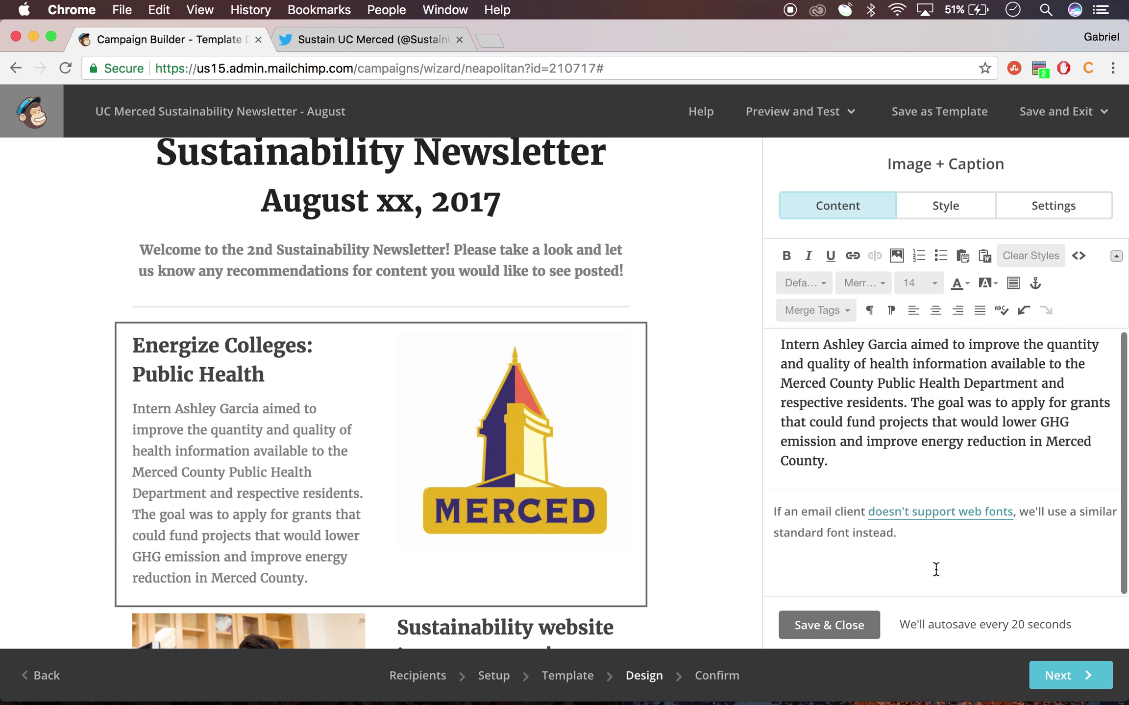
{"action": "scroll", "coordinate": [936, 570], "scroll_direction": "up", "scroll_amount": 5}
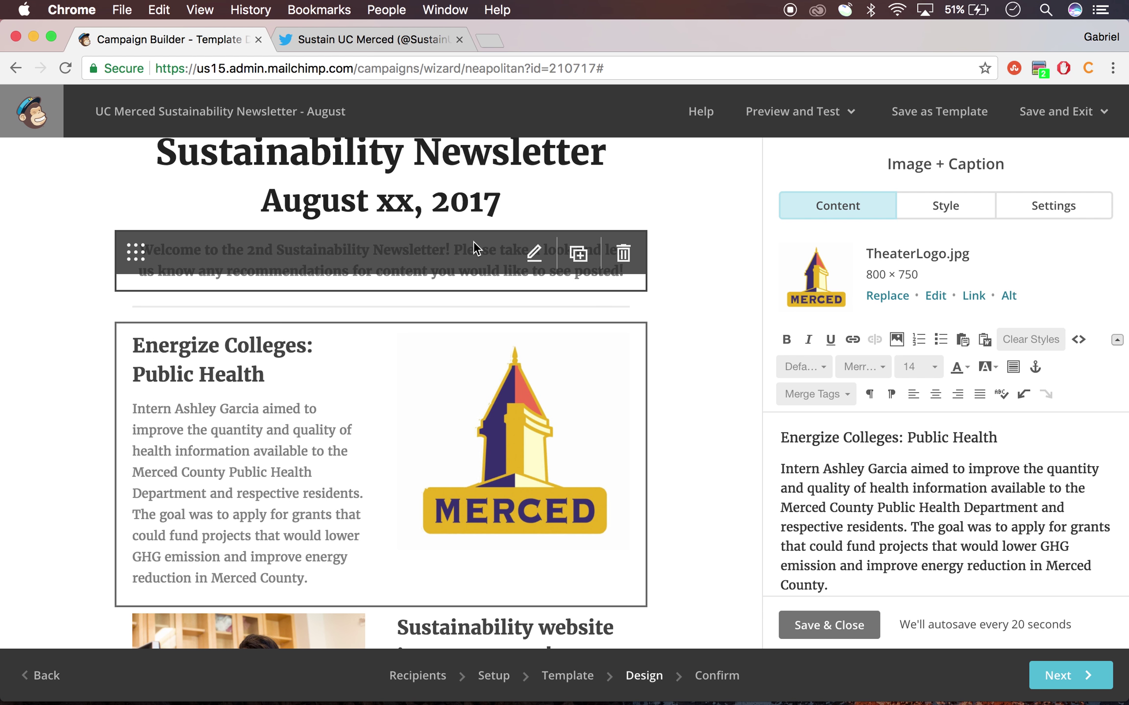
{"action": "left_click", "coordinate": [808, 626]}
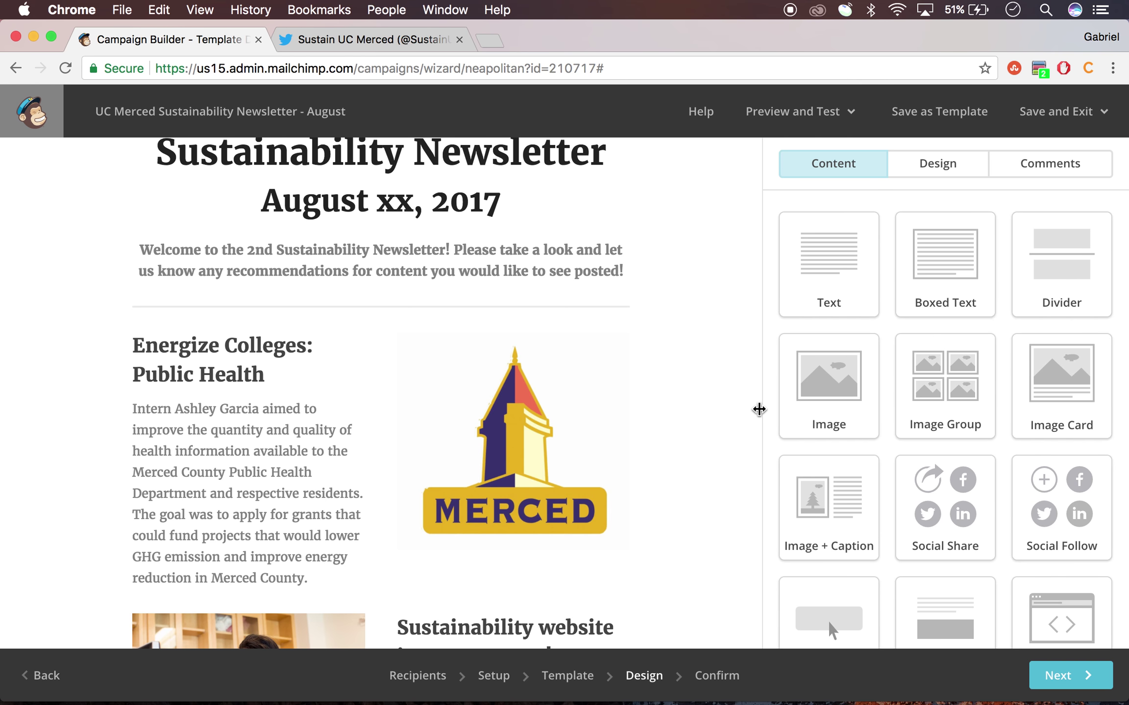
{"action": "scroll", "coordinate": [892, 442], "scroll_direction": "down", "scroll_amount": 5}
{"action": "scroll", "coordinate": [893, 443], "scroll_direction": "up", "scroll_amount": 5}
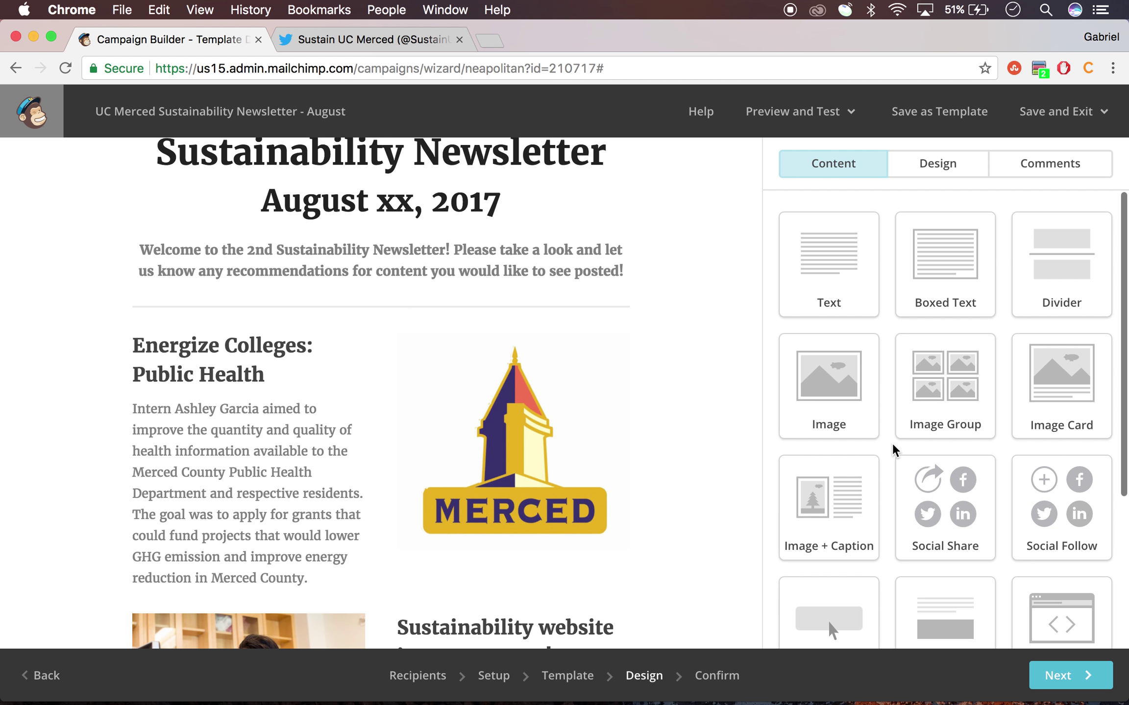
Insert a Divider block between the "Energize Colleges" and "Sustainability website is now ONLINE!" articles, keeping its default style, and save it
{"action": "scroll", "coordinate": [681, 466], "scroll_direction": "down", "scroll_amount": 3}
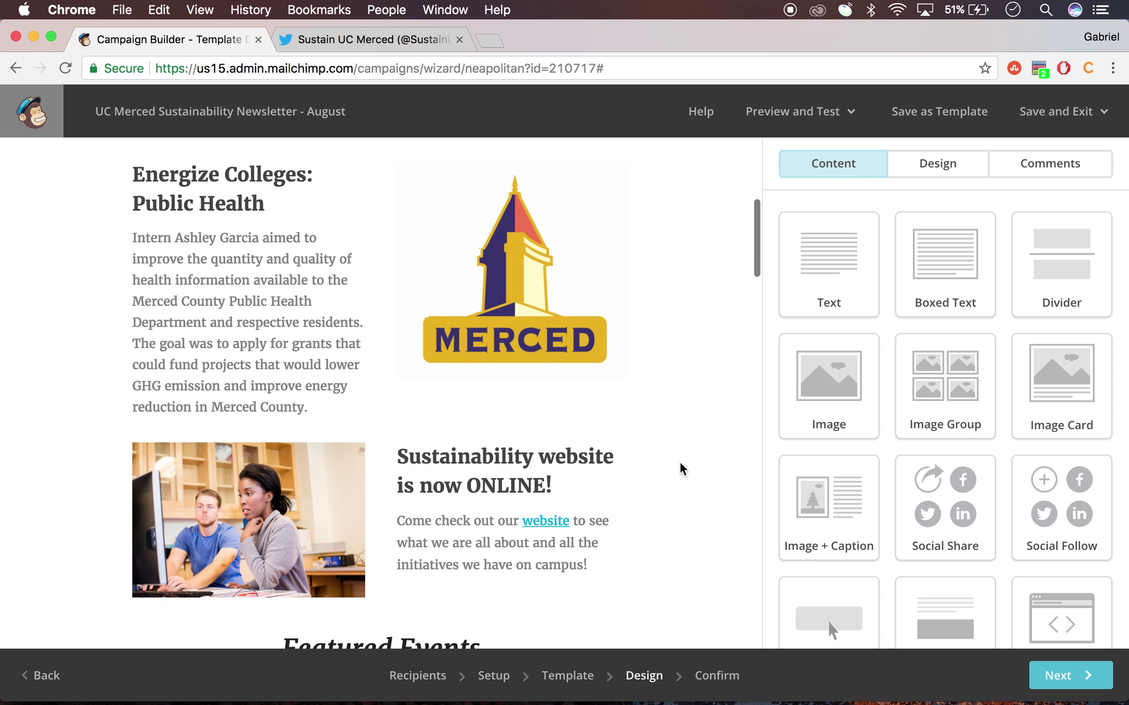
{"action": "left_click_drag", "start_coordinate": [1055, 259], "coordinate": [574, 427]}
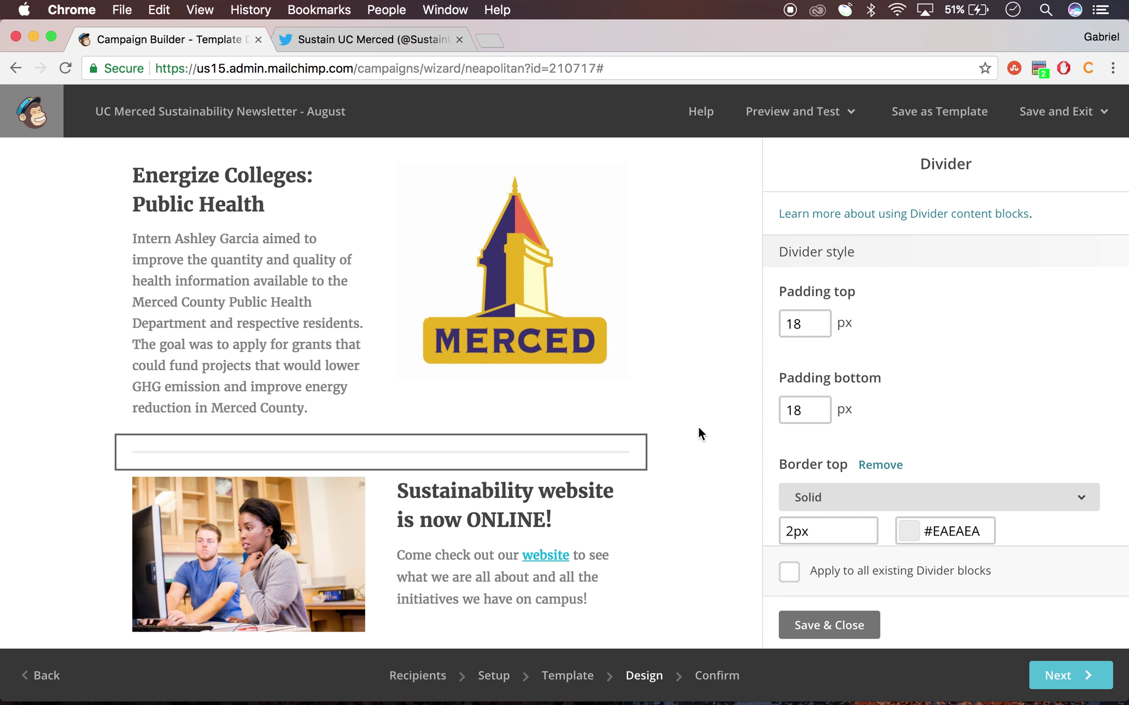
{"action": "left_click", "coordinate": [819, 632]}
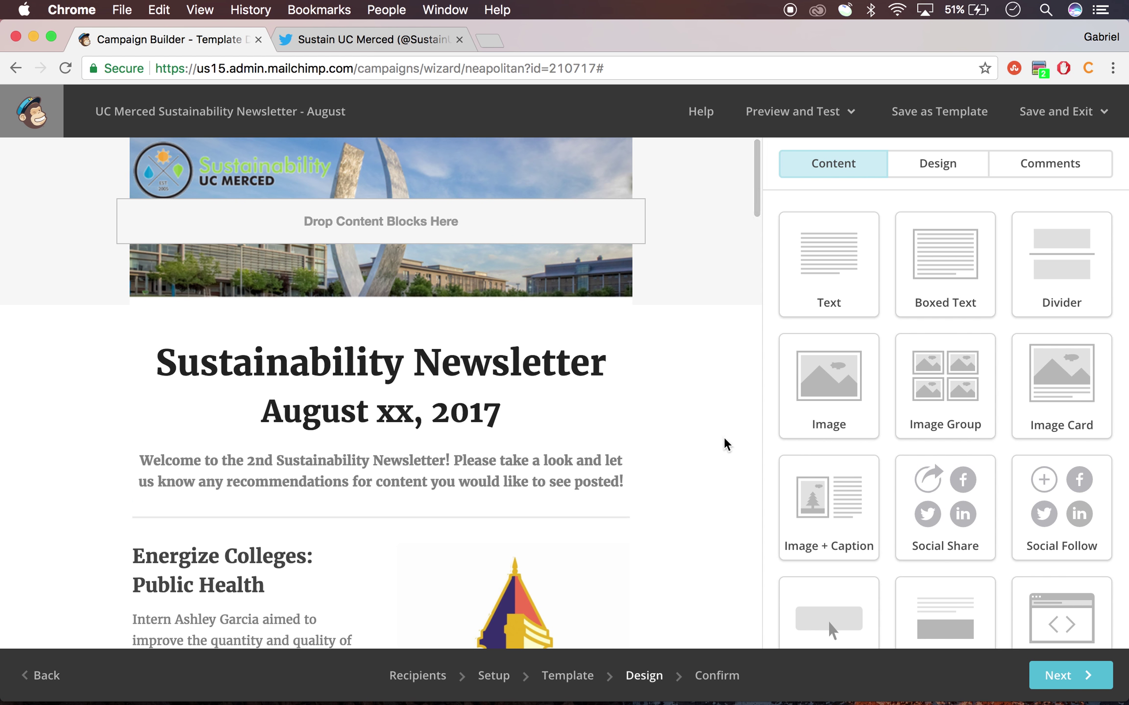
Insert an Image Card block between the welcome text and the divider, and clear its placeholder caption
{"action": "left_click_drag", "start_coordinate": [1072, 402], "coordinate": [616, 499]}
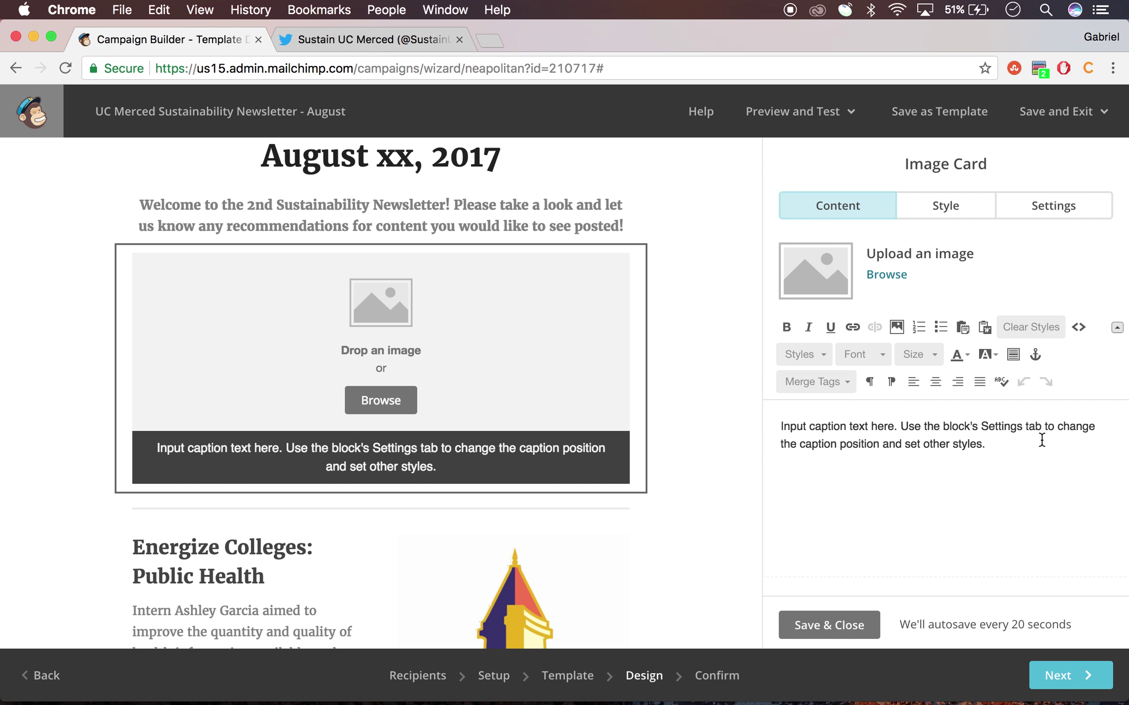
{"action": "left_click_drag", "start_coordinate": [989, 439], "coordinate": [752, 406]}
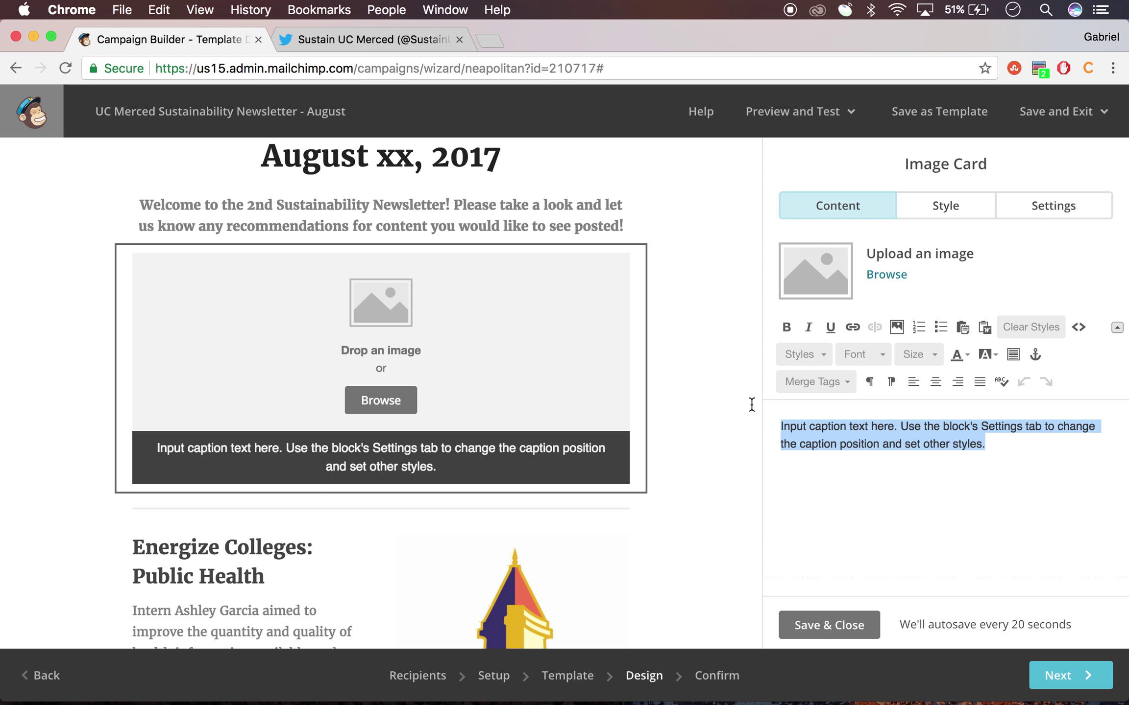
{"action": "type", "text": "asdflkasjdflkjasdlfkjlad"}
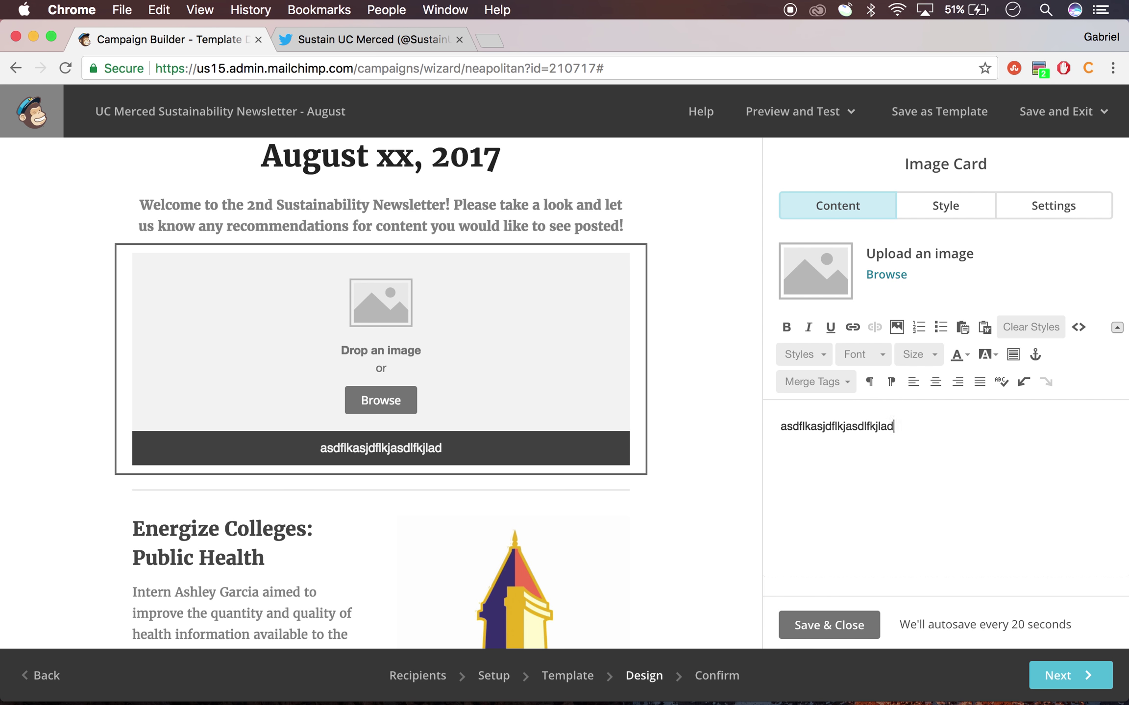
{"action": "key", "text": "BackSpace"}
{"action": "key", "text": "BackSpace"}
{"action": "key", "text": "BackSpace"}
{"action": "key", "text": "BackSpace"}
{"action": "key", "text": "BackSpace"}
{"action": "key", "text": "BackSpace"}
{"action": "key", "text": "BackSpace"}
{"action": "key", "text": "BackSpace"}
{"action": "key", "text": "BackSpace"}
{"action": "key", "text": "BackSpace"}
{"action": "key", "text": "BackSpace"}
{"action": "key", "text": "BackSpace"}
{"action": "key", "text": "BackSpace"}
{"action": "key", "text": "BackSpace"}
{"action": "key", "text": "BackSpace"}
{"action": "key", "text": "BackSpace"}
{"action": "key", "text": "BackSpace"}
{"action": "key", "text": "BackSpace"}
{"action": "key", "text": "BackSpace"}
{"action": "key", "text": "BackSpace"}
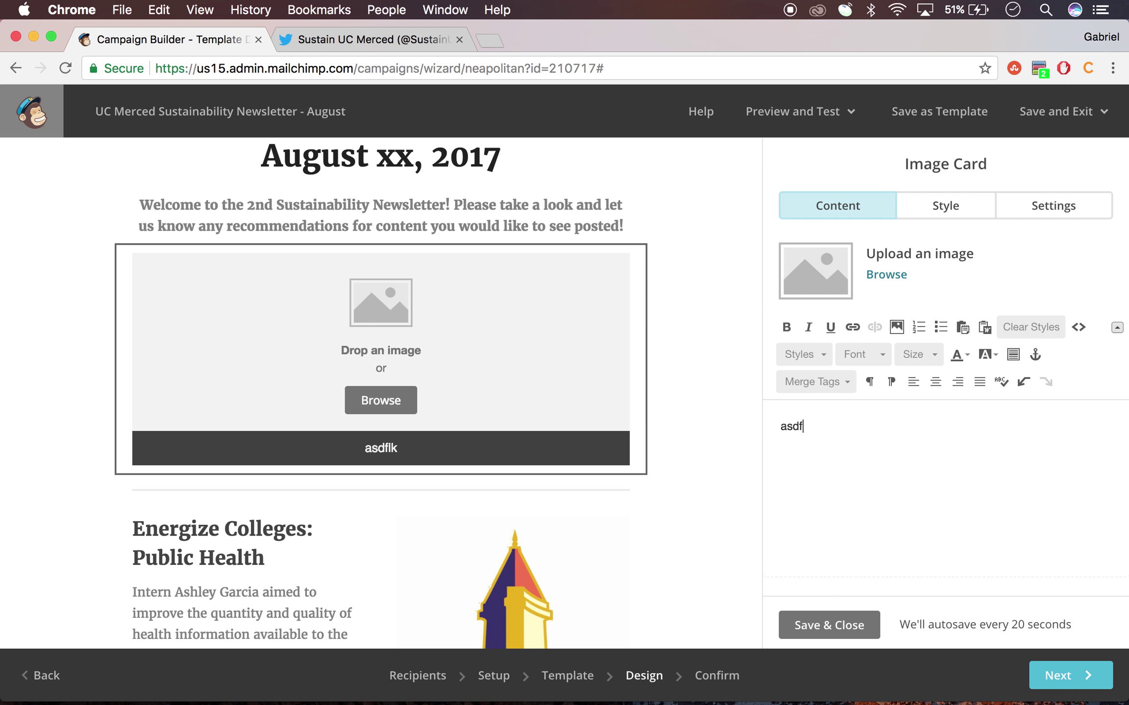
Insert the Merced tower logo, TheaterLogo.jpg, from the uploaded files into the image card
{"action": "left_click", "coordinate": [368, 403]}
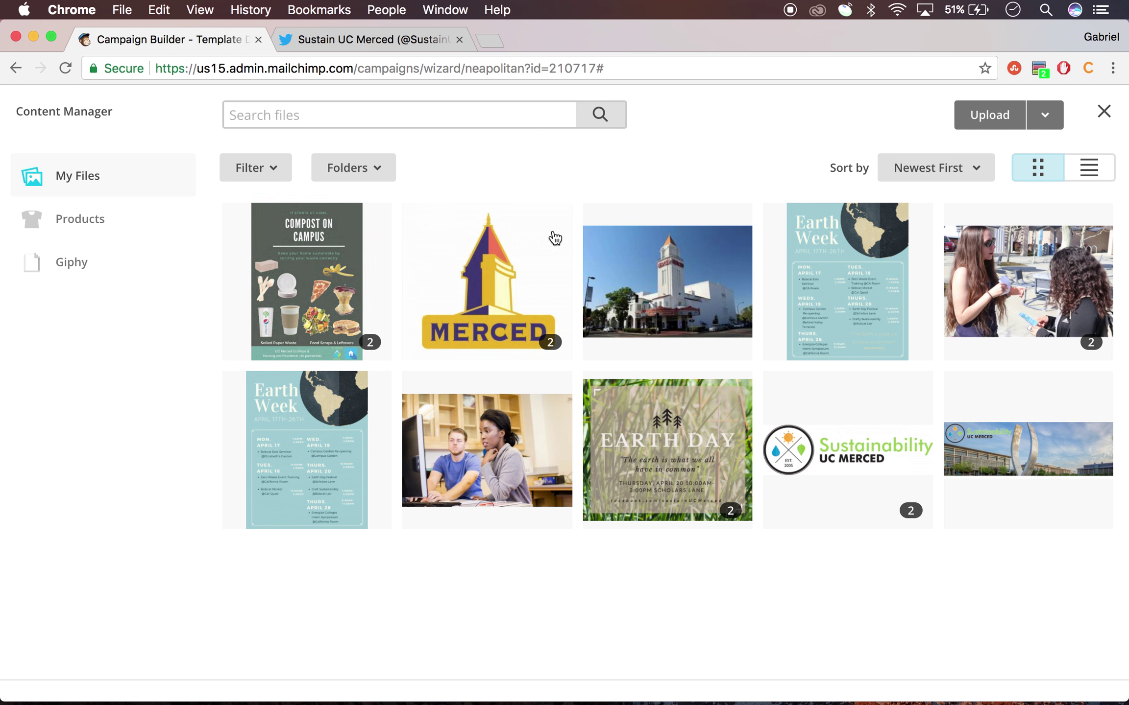
{"action": "left_click", "coordinate": [451, 264]}
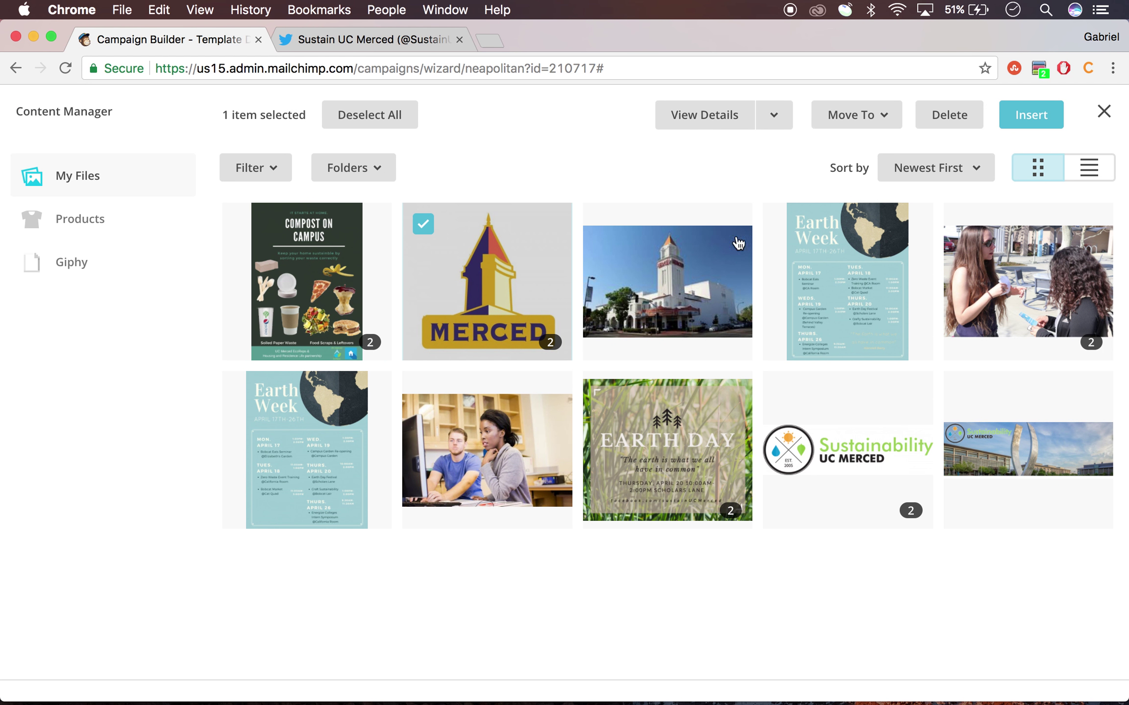
{"action": "left_click", "coordinate": [1031, 119]}
{"action": "scroll", "coordinate": [612, 511], "scroll_direction": "down", "scroll_amount": 5}
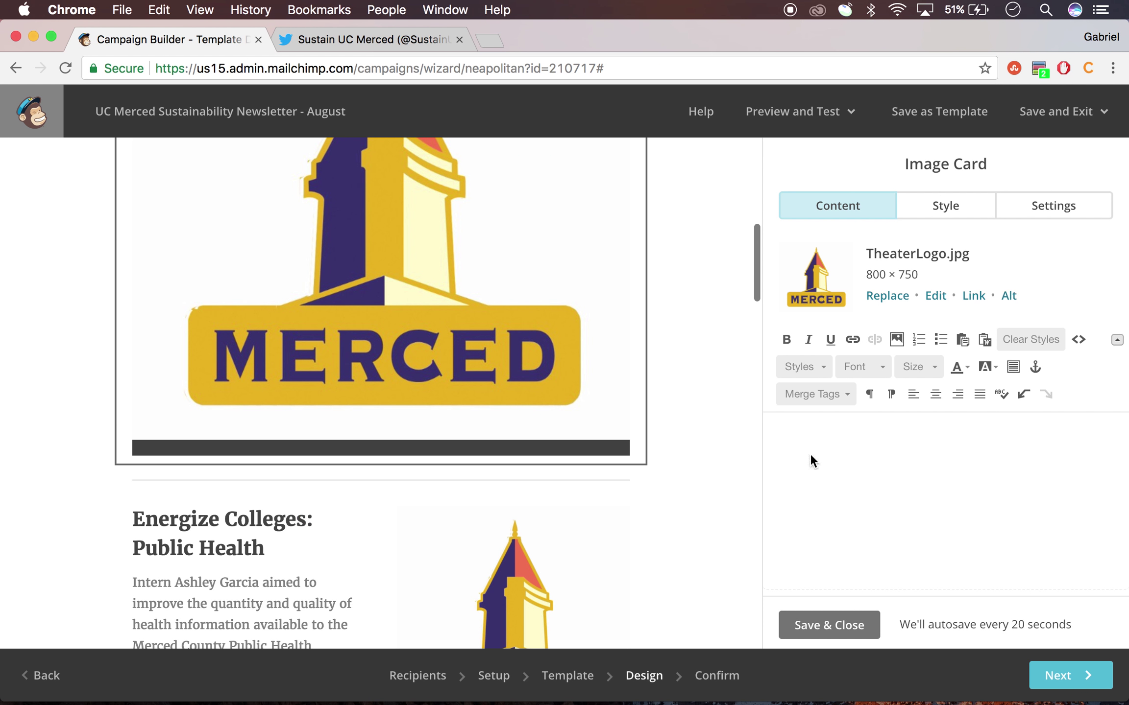
Caption the image card "This is UC Merced", then save and close the block
{"action": "type", "text": "This i"}
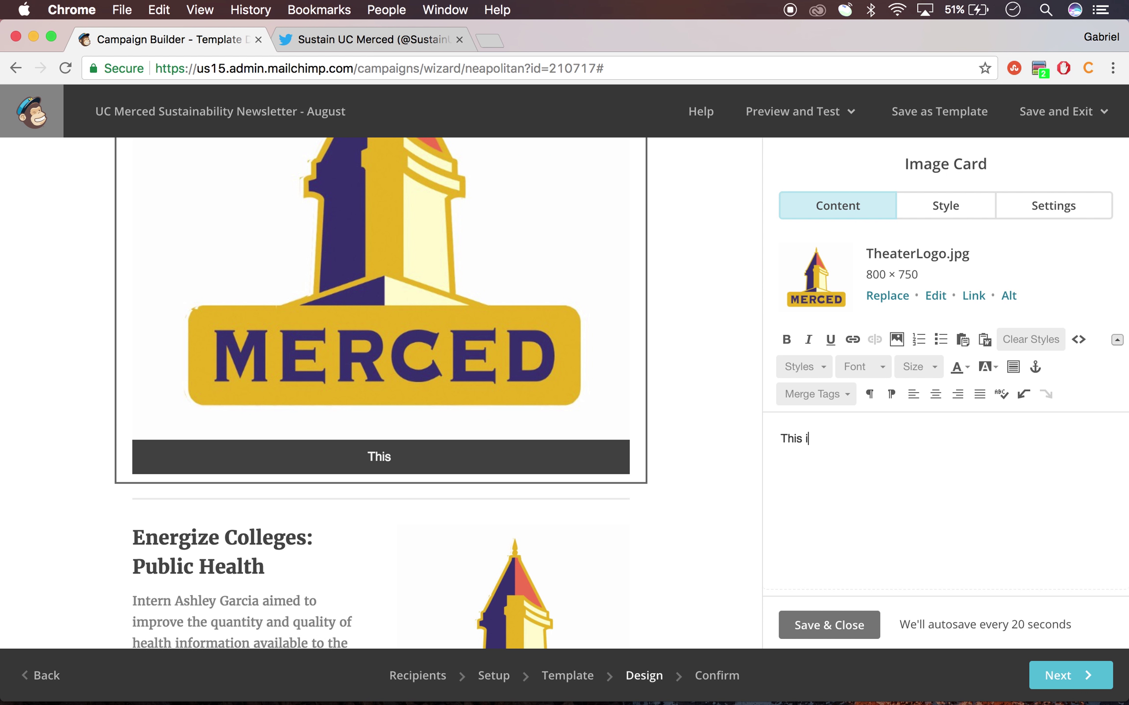
{"action": "type", "text": "s UC Merced"}
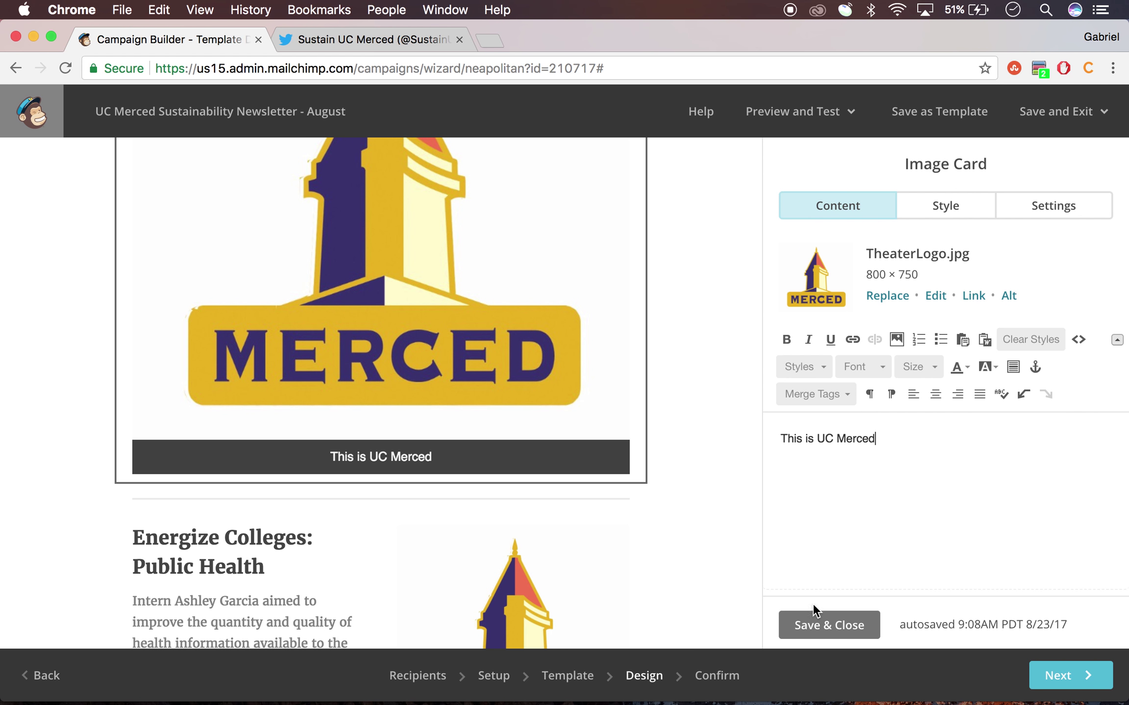
{"action": "left_click", "coordinate": [824, 625]}
Delete the image card block with the large Merced logo and confirm the deletion
{"action": "scroll", "coordinate": [673, 472], "scroll_direction": "up", "scroll_amount": 6}
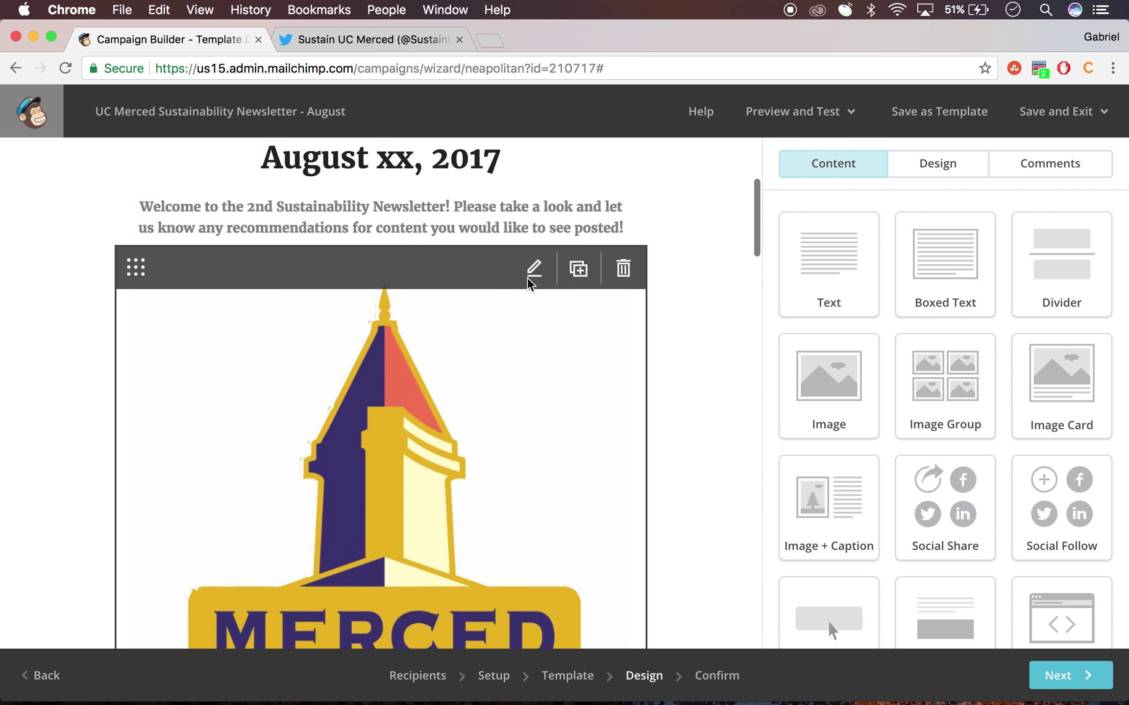
{"action": "left_click", "coordinate": [623, 315]}
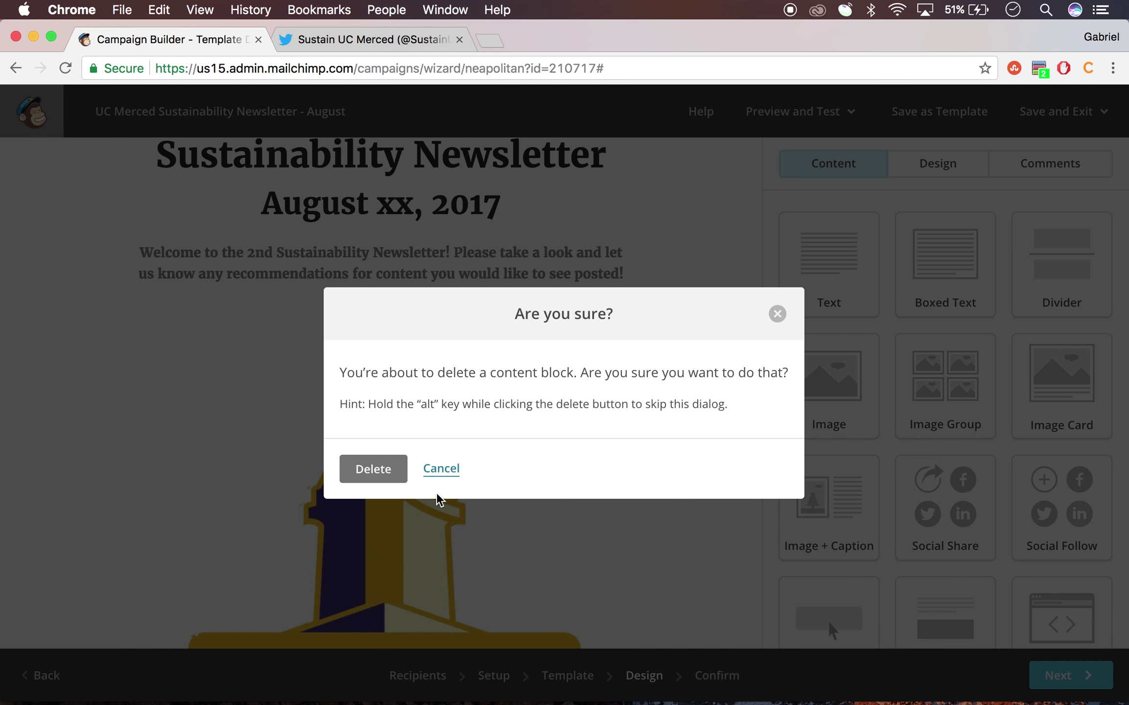
{"action": "left_click", "coordinate": [373, 469]}
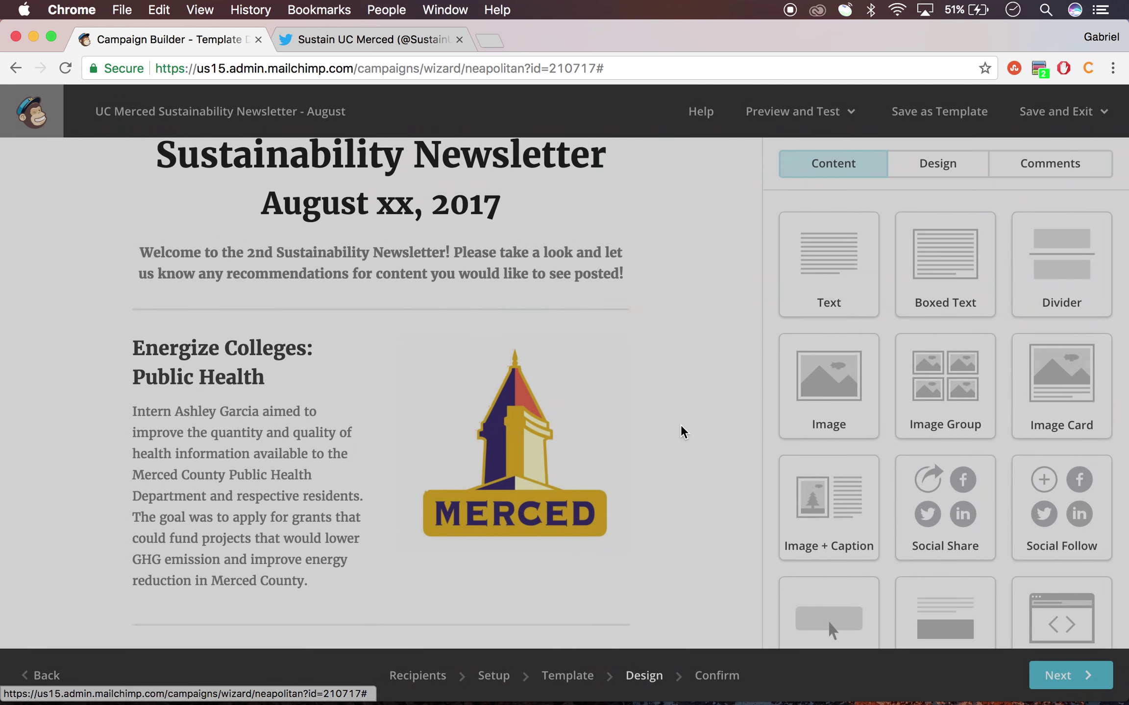
Insert a Code block between the "Energize Colleges" article and the divider below it
{"action": "scroll", "coordinate": [943, 383], "scroll_direction": "down", "scroll_amount": 5}
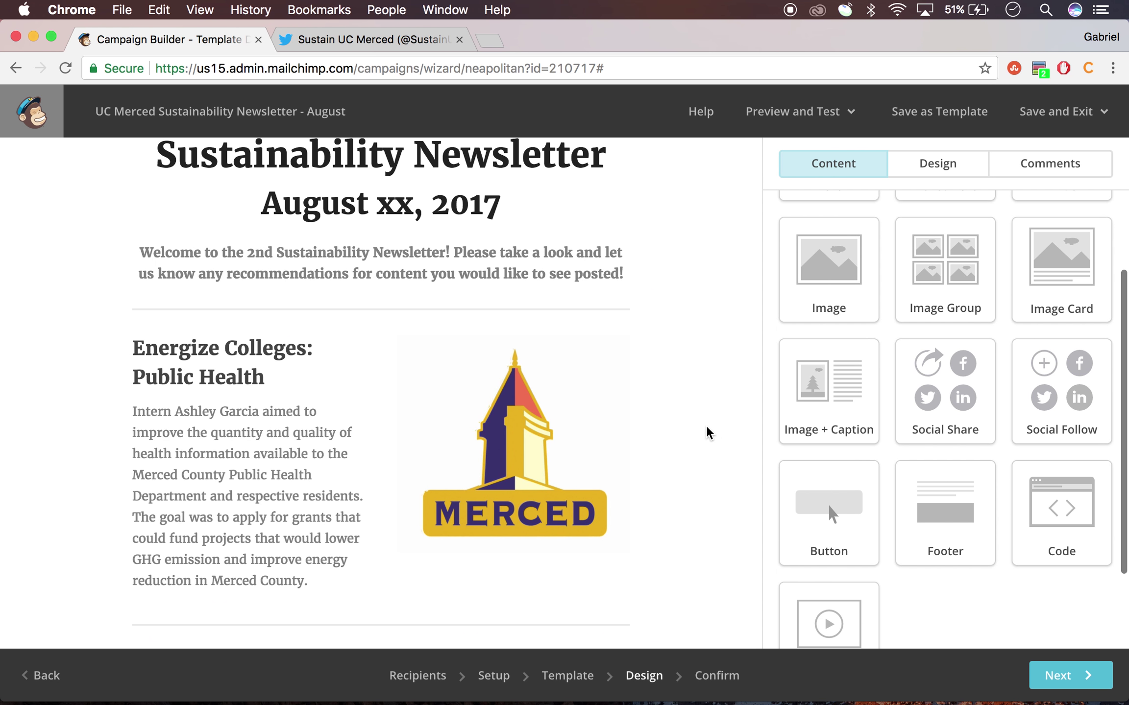
{"action": "scroll", "coordinate": [738, 436], "scroll_direction": "down", "scroll_amount": 3}
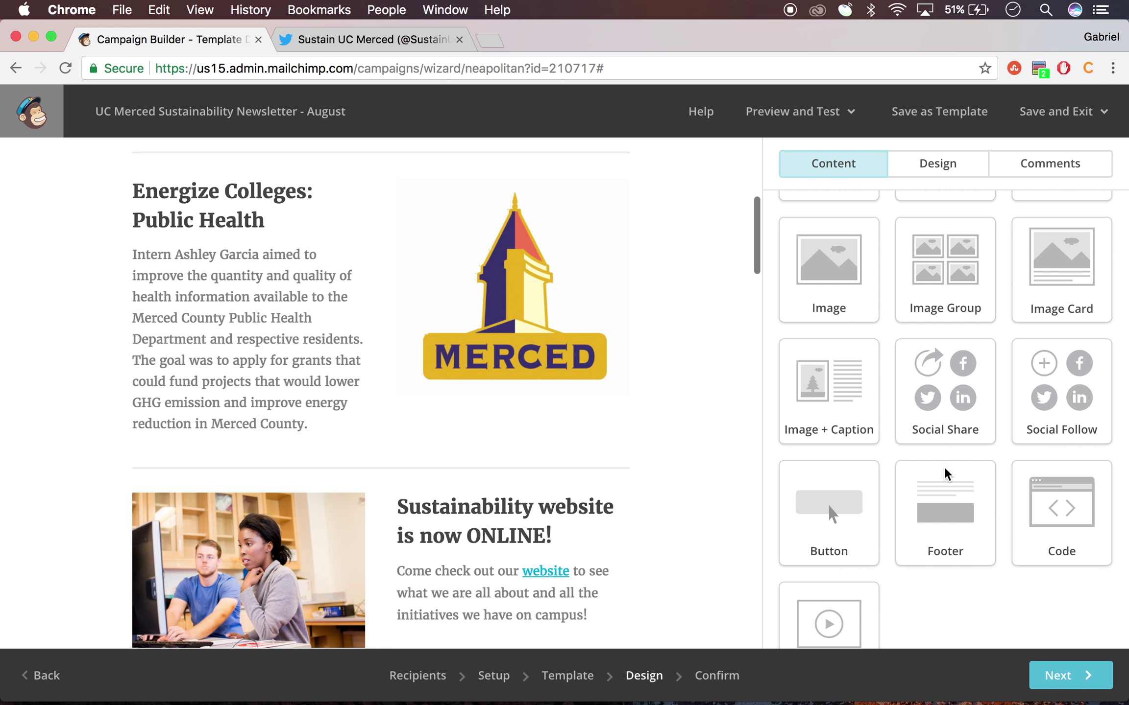
{"action": "left_click_drag", "start_coordinate": [1058, 509], "coordinate": [517, 465]}
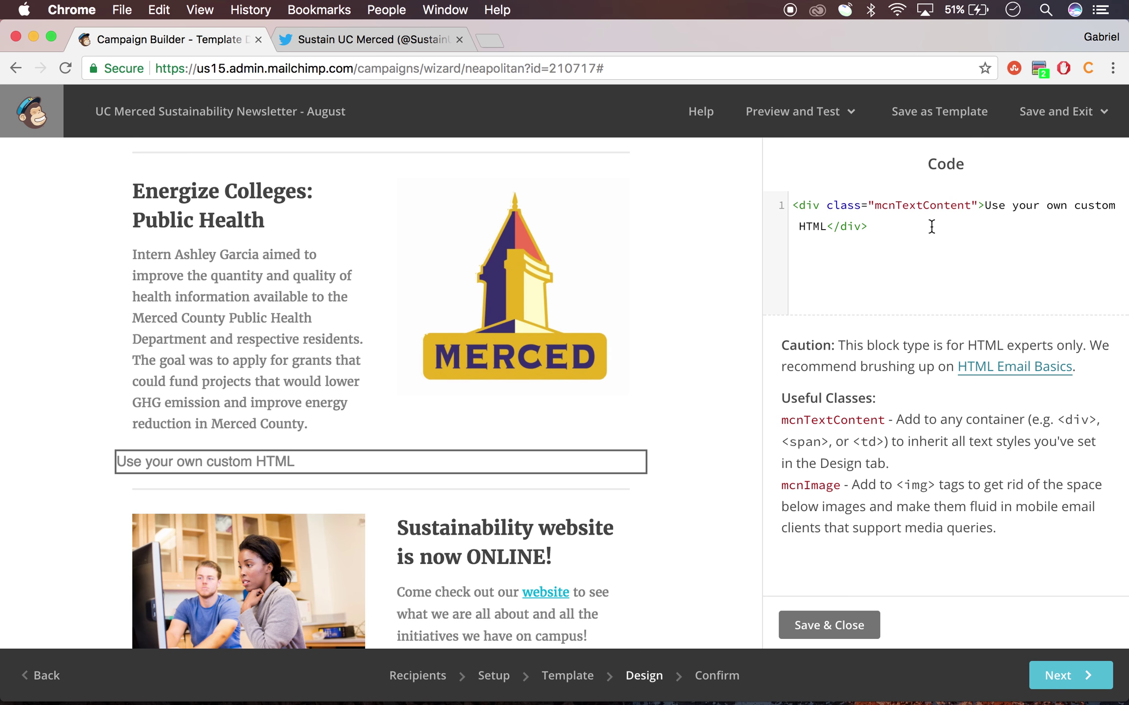
Delete the custom HTML code block below the "Energize Colleges" article and confirm the deletion
{"action": "mouse_move", "coordinate": [574, 478]}
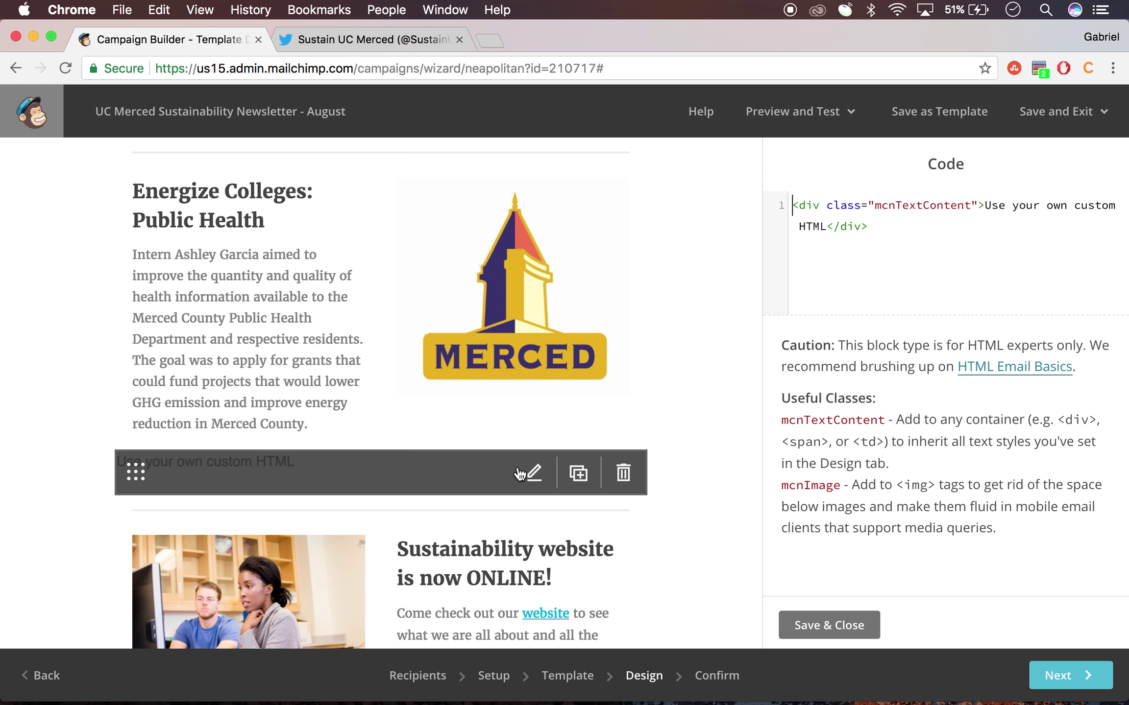
{"action": "left_click", "coordinate": [624, 473]}
{"action": "left_click", "coordinate": [371, 469]}
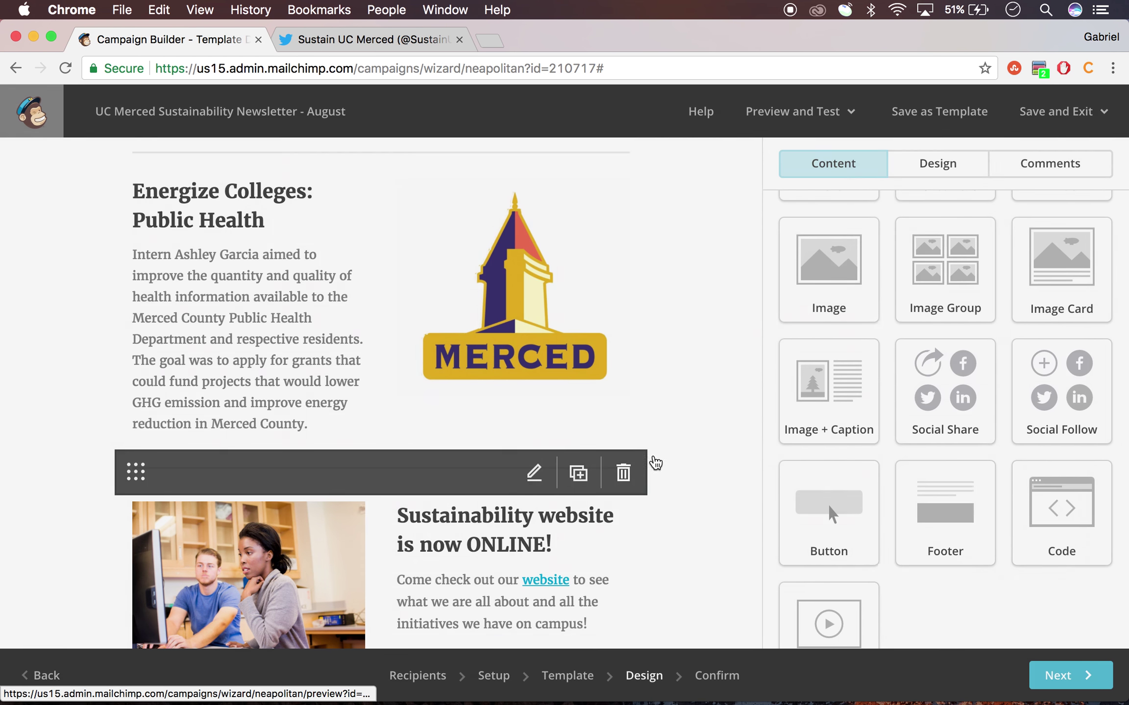
Insert a Button block between the welcome text and the divider above the "Energize Colleges" article
{"action": "scroll", "coordinate": [719, 472], "scroll_direction": "down", "scroll_amount": 4}
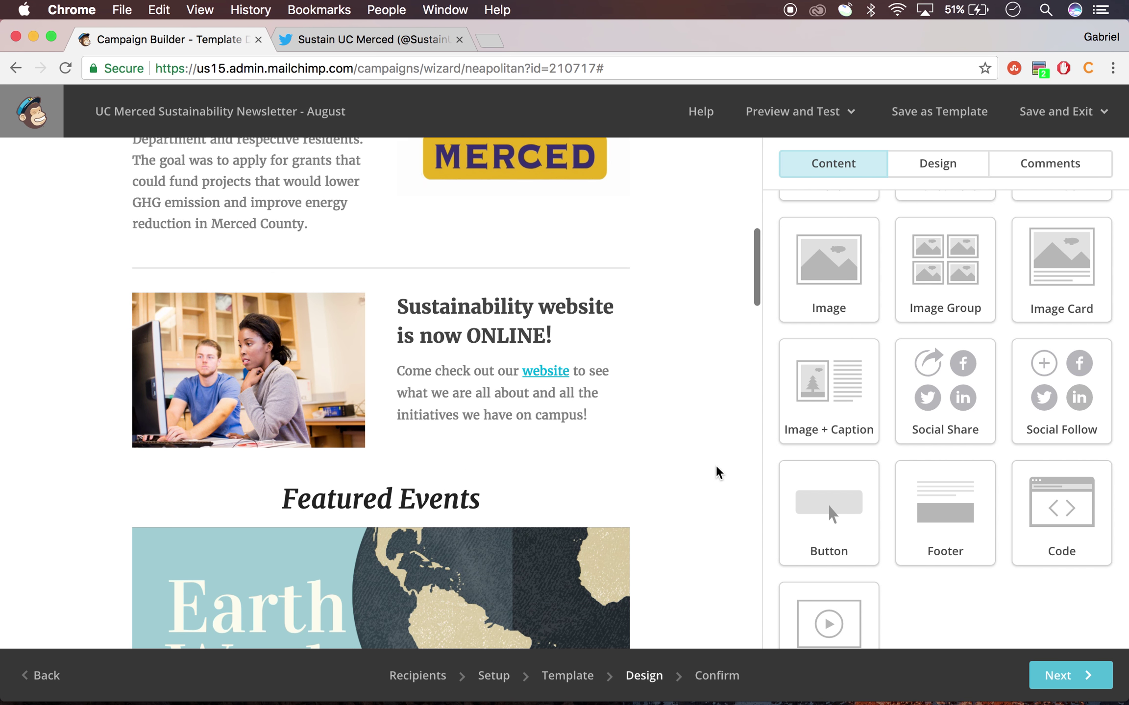
{"action": "scroll", "coordinate": [718, 472], "scroll_direction": "down", "scroll_amount": 15}
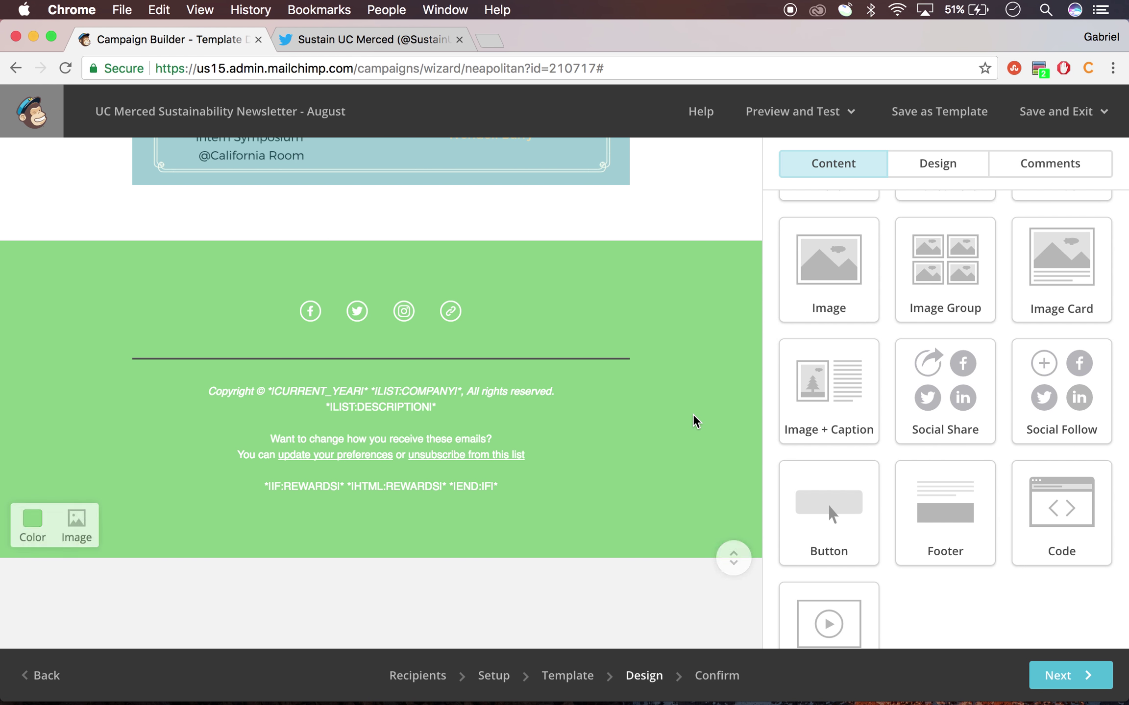
{"action": "scroll", "coordinate": [694, 418], "scroll_direction": "up", "scroll_amount": 20}
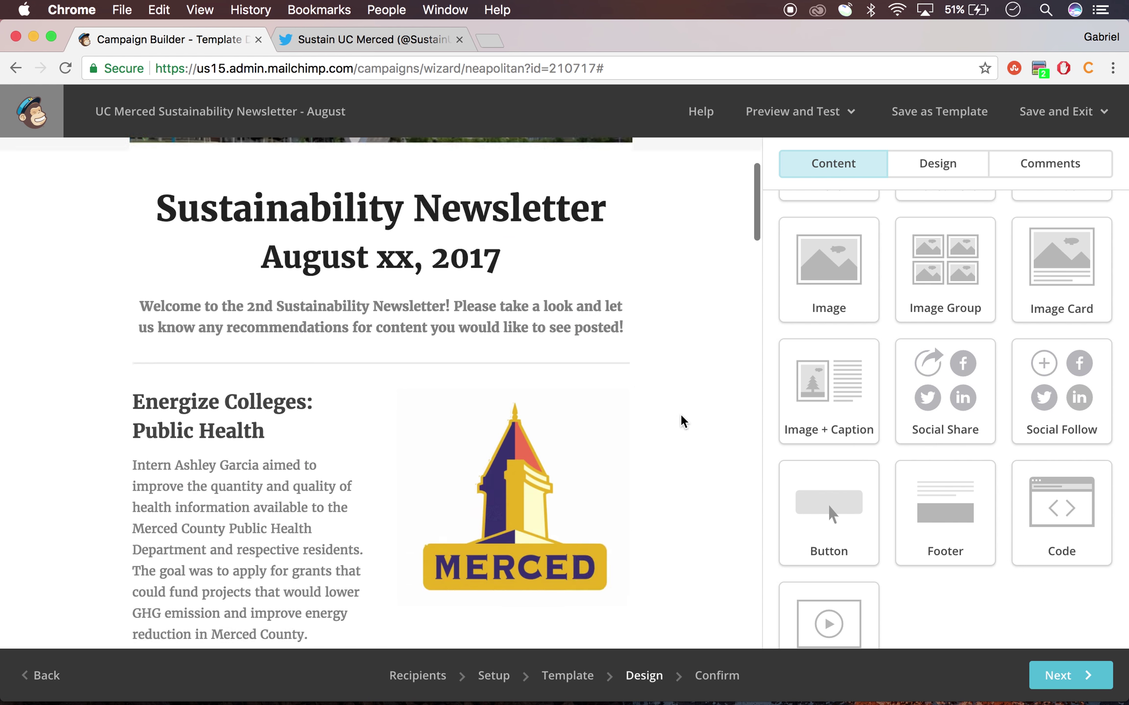
{"action": "scroll", "coordinate": [683, 422], "scroll_direction": "up", "scroll_amount": 3}
{"action": "left_click_drag", "start_coordinate": [829, 513], "coordinate": [595, 505]}
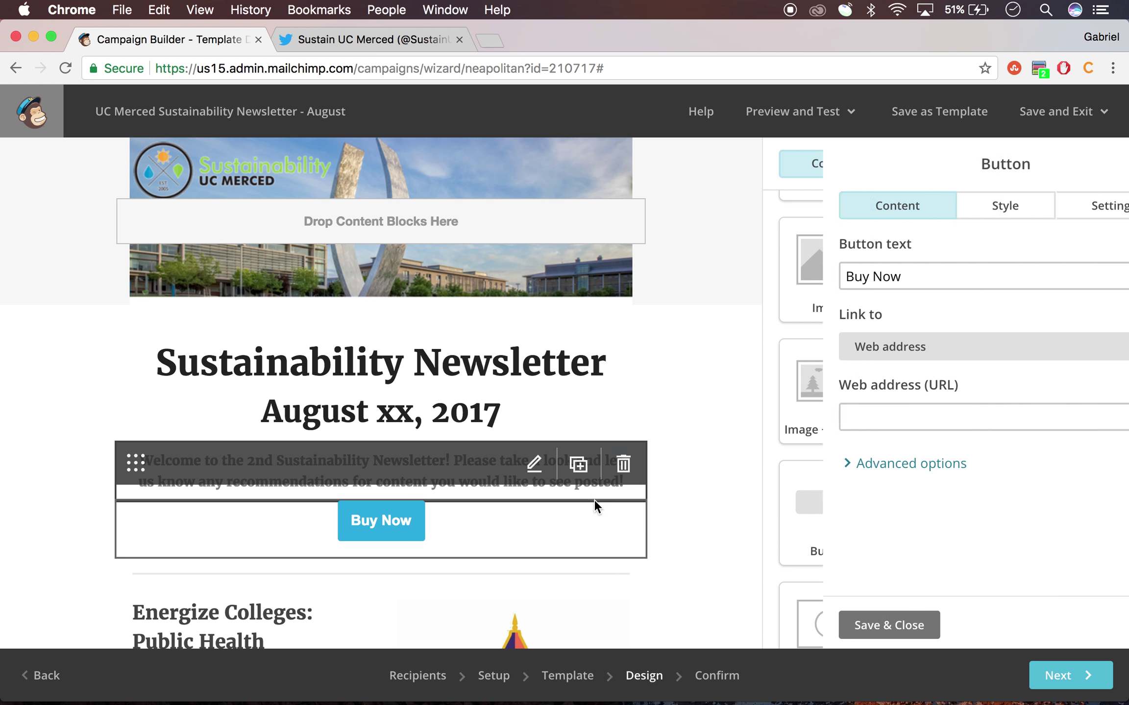
Replace the button's default text with "UC TV Click Here"
{"action": "left_click", "coordinate": [889, 285]}
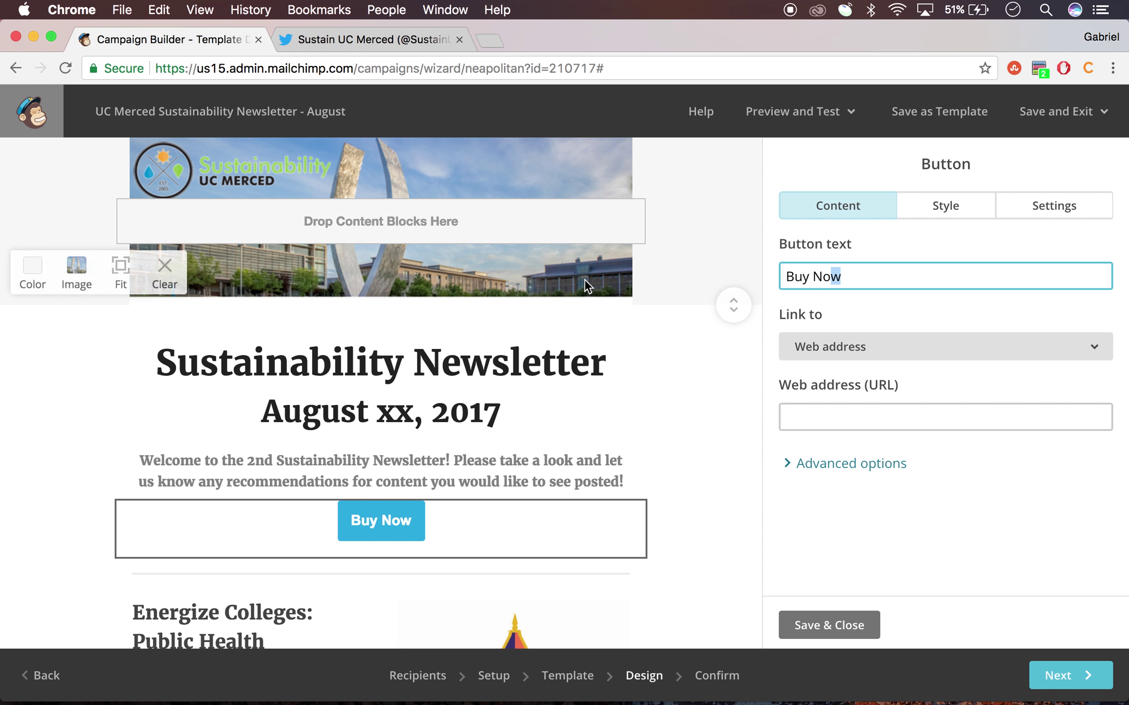
{"action": "left_click_drag", "start_coordinate": [886, 276], "coordinate": [785, 277]}
{"action": "key", "text": "BackSpace"}
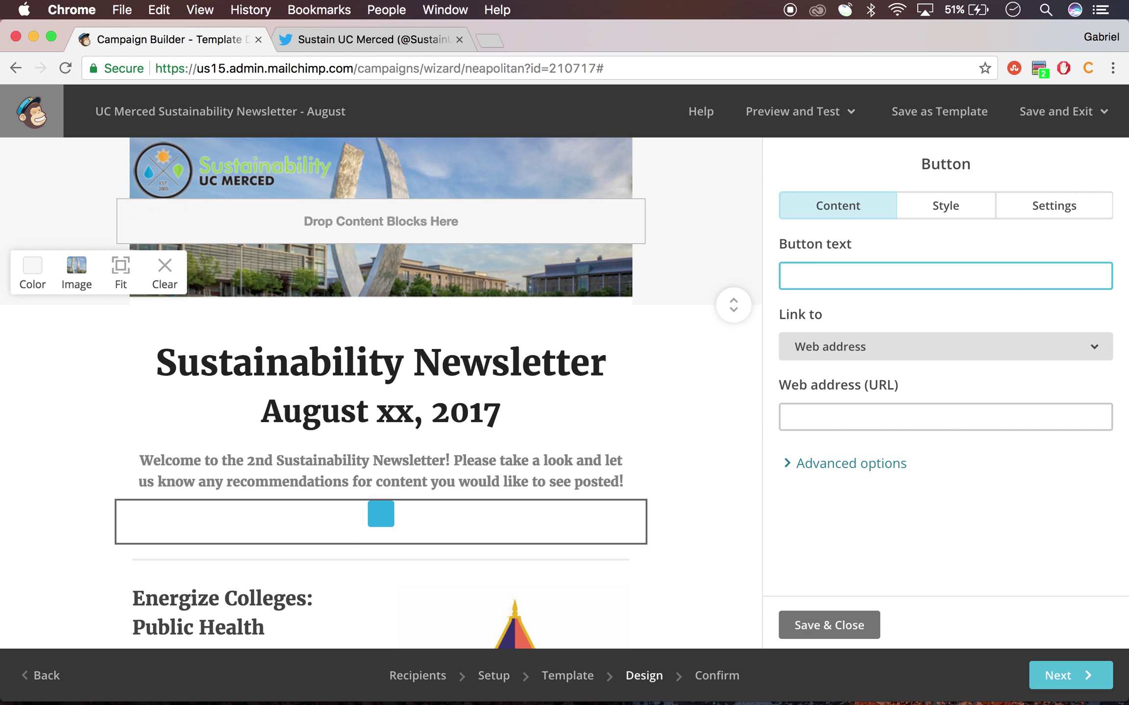
{"action": "type", "text": "UC TV Click "}
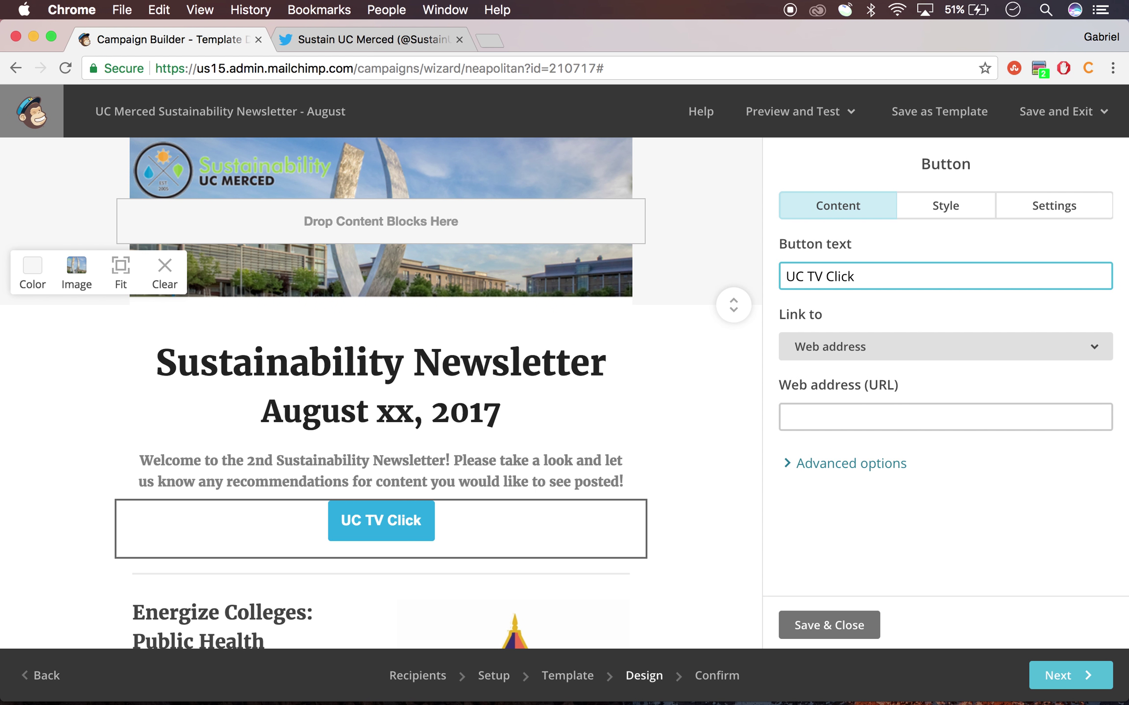
{"action": "type", "text": "Here"}
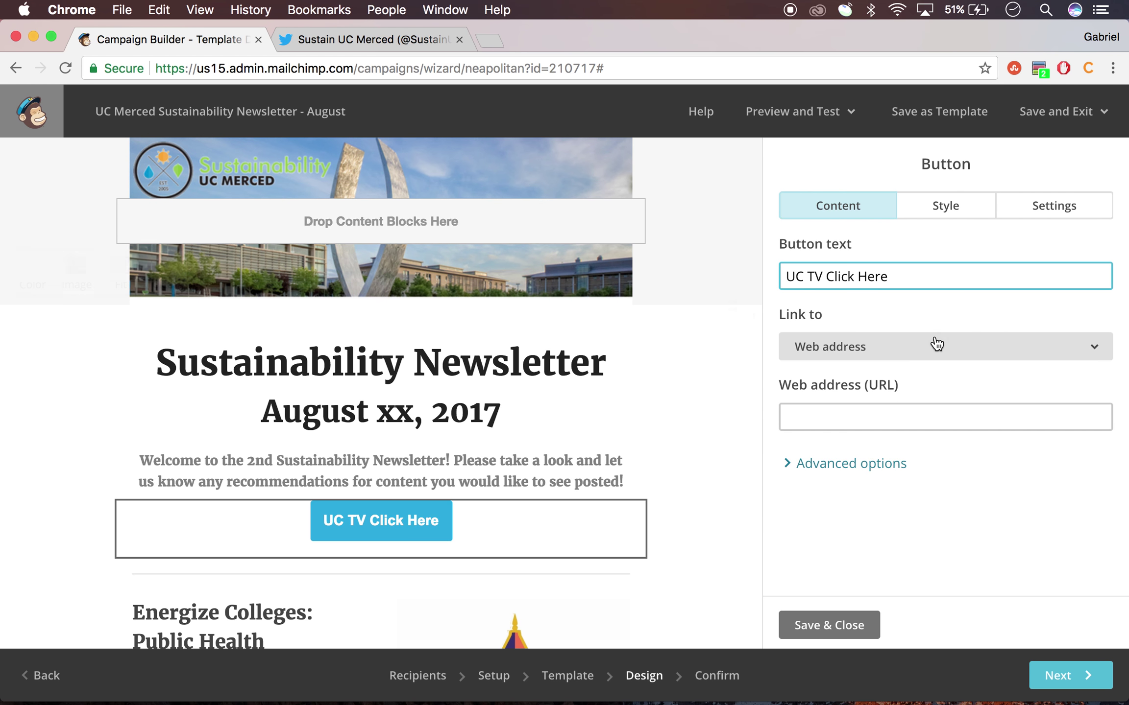
Check the button's link type and advanced link options, then return to its empty web address field
{"action": "left_click", "coordinate": [944, 348]}
{"action": "left_click", "coordinate": [944, 349]}
{"action": "left_click", "coordinate": [923, 421]}
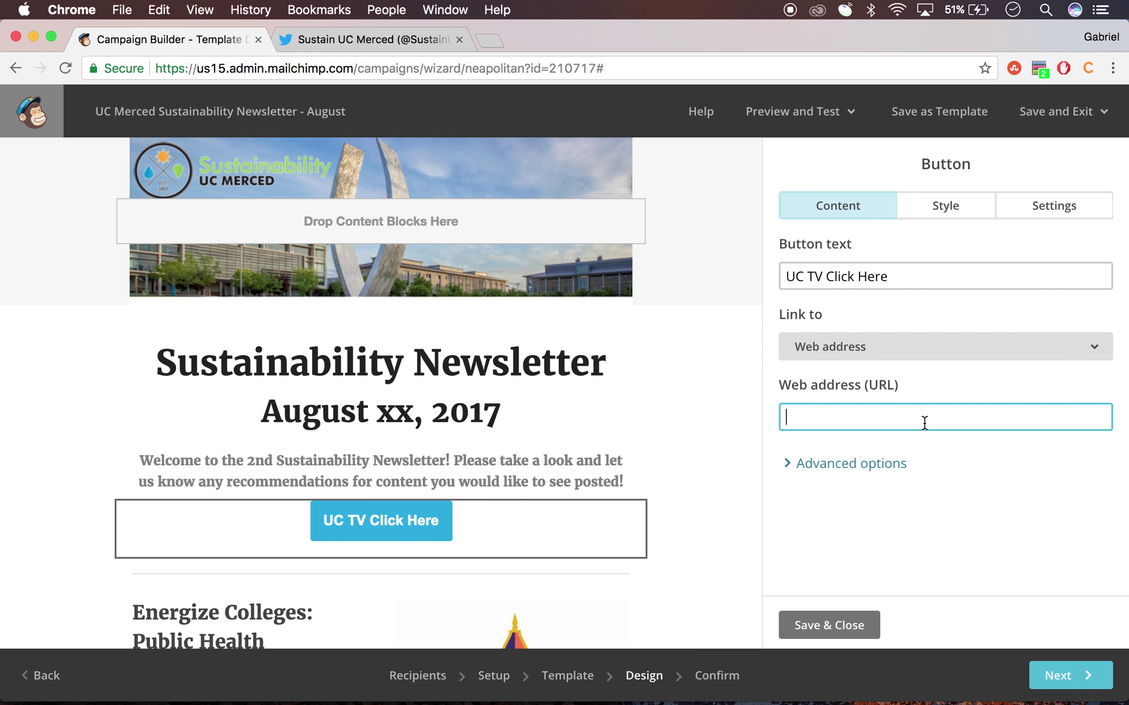
{"action": "left_click", "coordinate": [868, 465]}
{"action": "scroll", "coordinate": [968, 473], "scroll_direction": "down", "scroll_amount": 3}
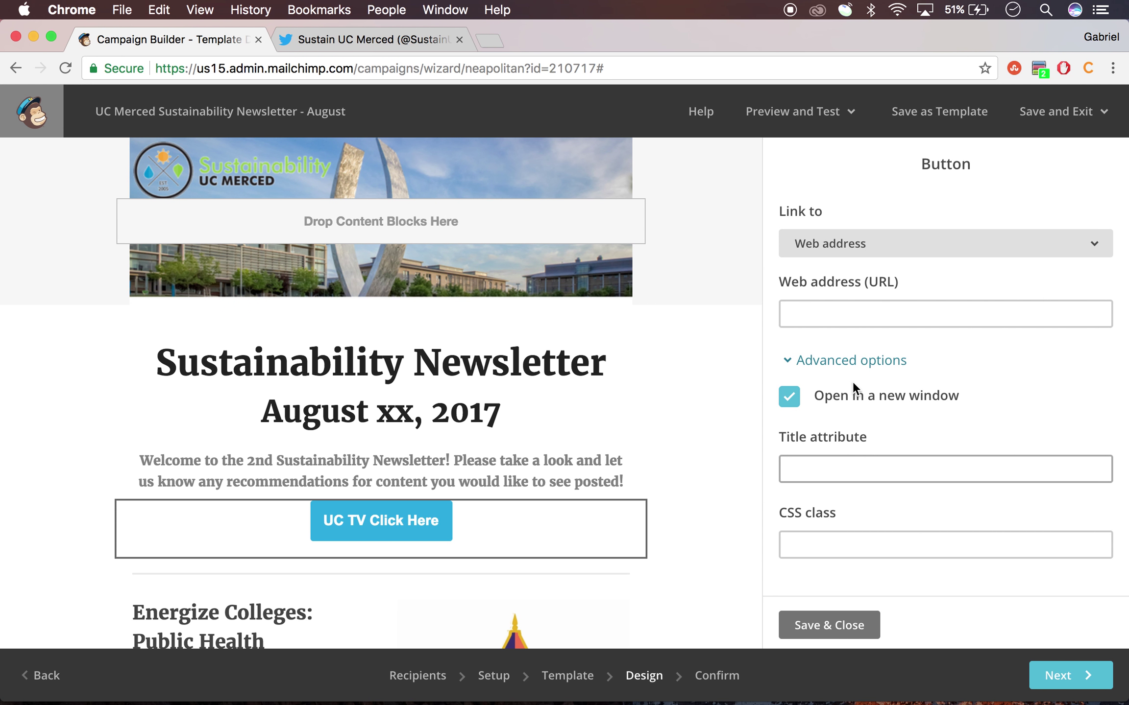
{"action": "left_click", "coordinate": [816, 368]}
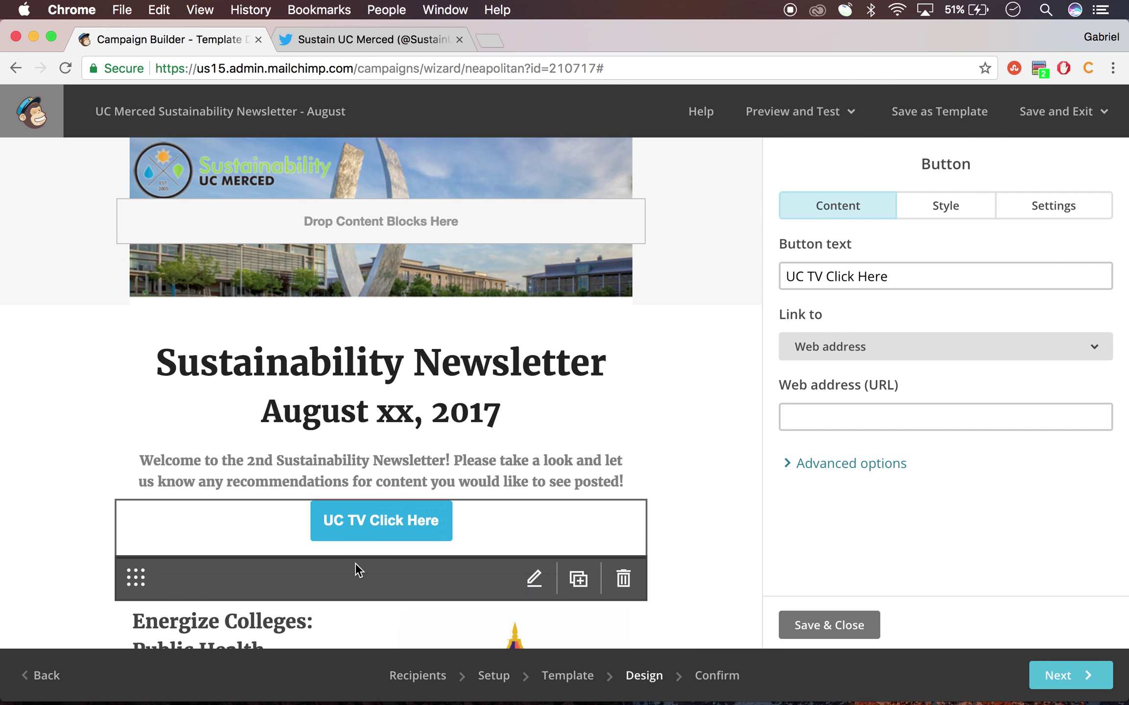
{"action": "left_click", "coordinate": [829, 411]}
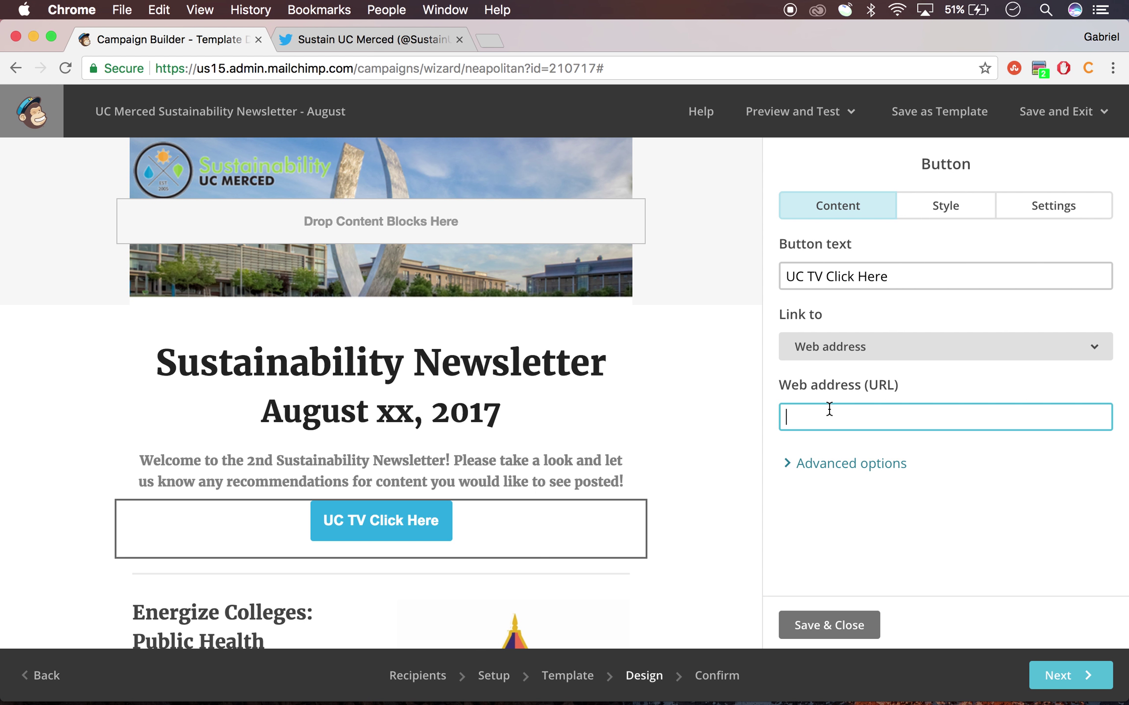
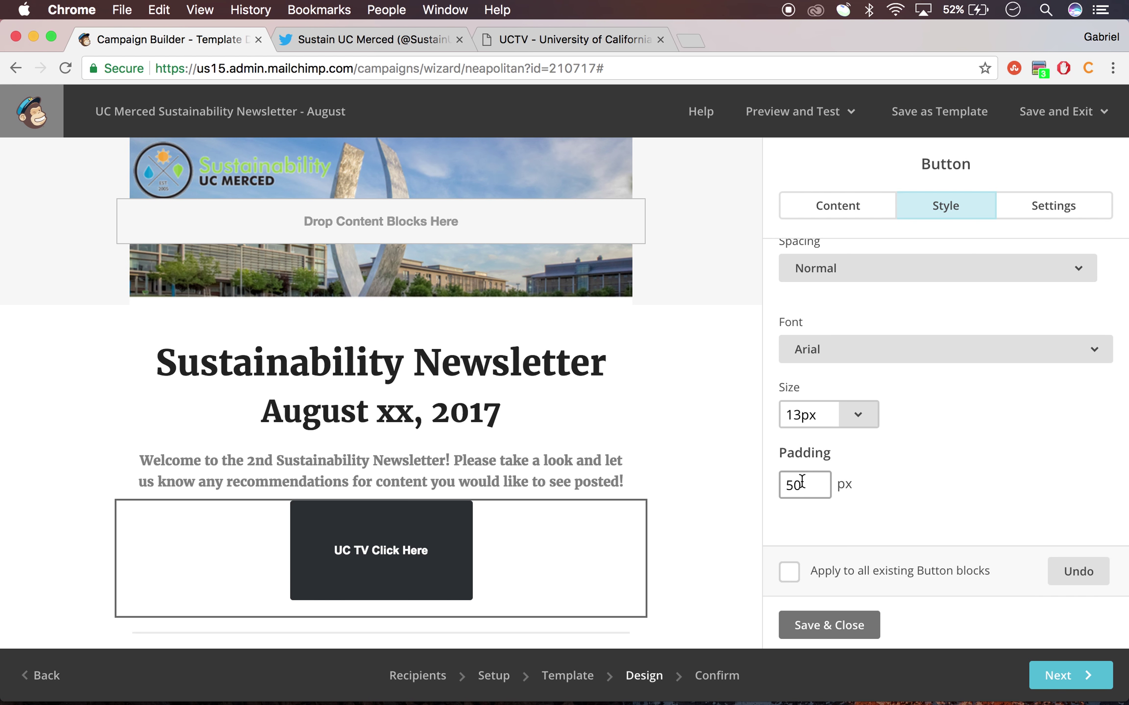
Try left and right alignment for the UC TV button and return it to center alignment
{"action": "left_click", "coordinate": [1078, 208]}
{"action": "left_click", "coordinate": [963, 331]}
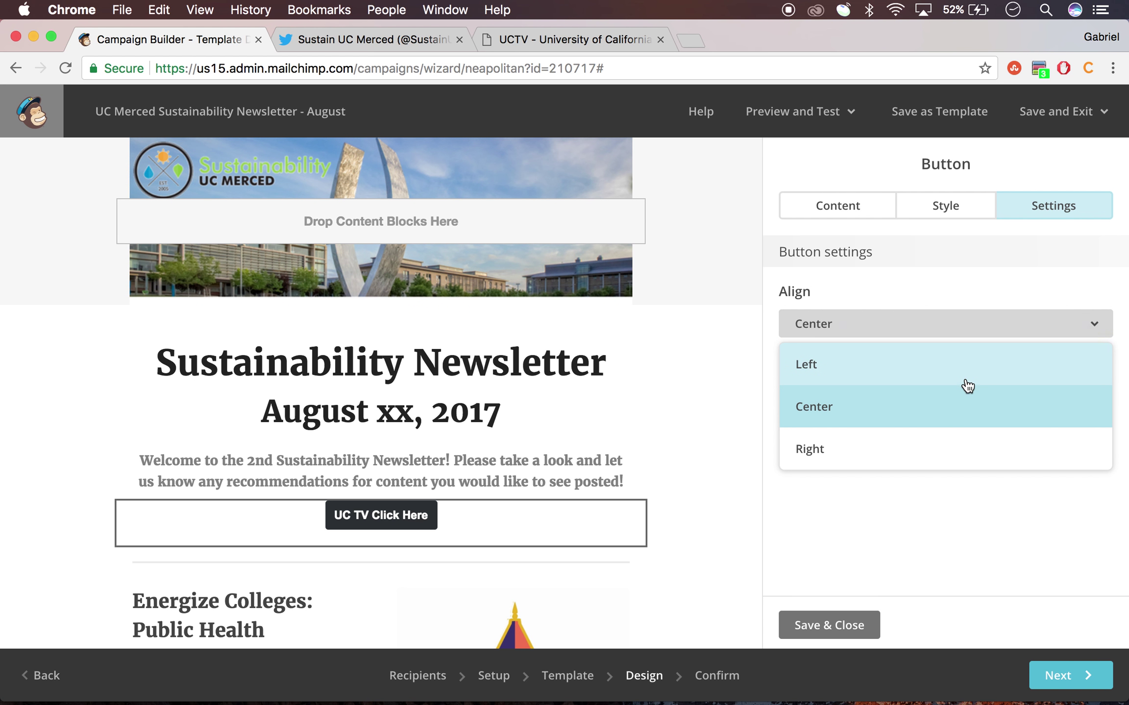
{"action": "left_click", "coordinate": [967, 365]}
{"action": "left_click", "coordinate": [996, 318]}
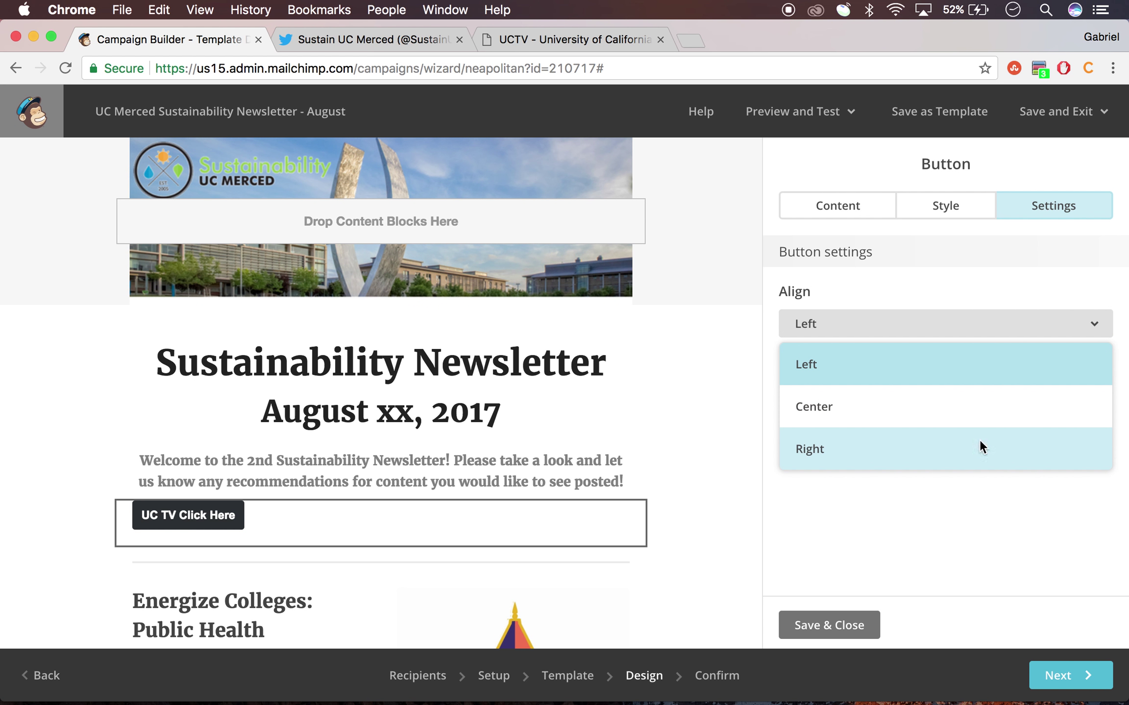
{"action": "left_click", "coordinate": [980, 449]}
{"action": "left_click", "coordinate": [995, 325]}
{"action": "left_click", "coordinate": [1001, 404]}
{"action": "left_click", "coordinate": [1003, 411]}
{"action": "left_click", "coordinate": [998, 502]}
{"action": "left_click", "coordinate": [1008, 423]}
{"action": "left_click", "coordinate": [1008, 450]}
Check the UC TV button's border style options and set its border thickness to 1px
{"action": "left_click", "coordinate": [947, 206]}
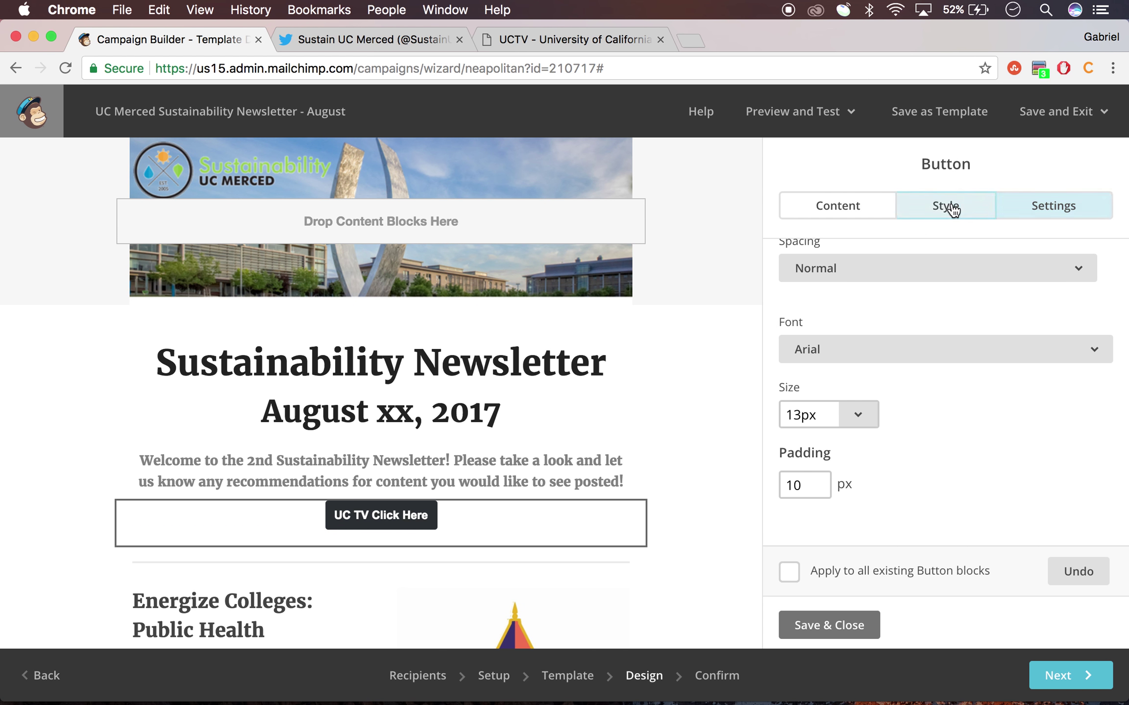
{"action": "scroll", "coordinate": [893, 380], "scroll_direction": "up", "scroll_amount": 5}
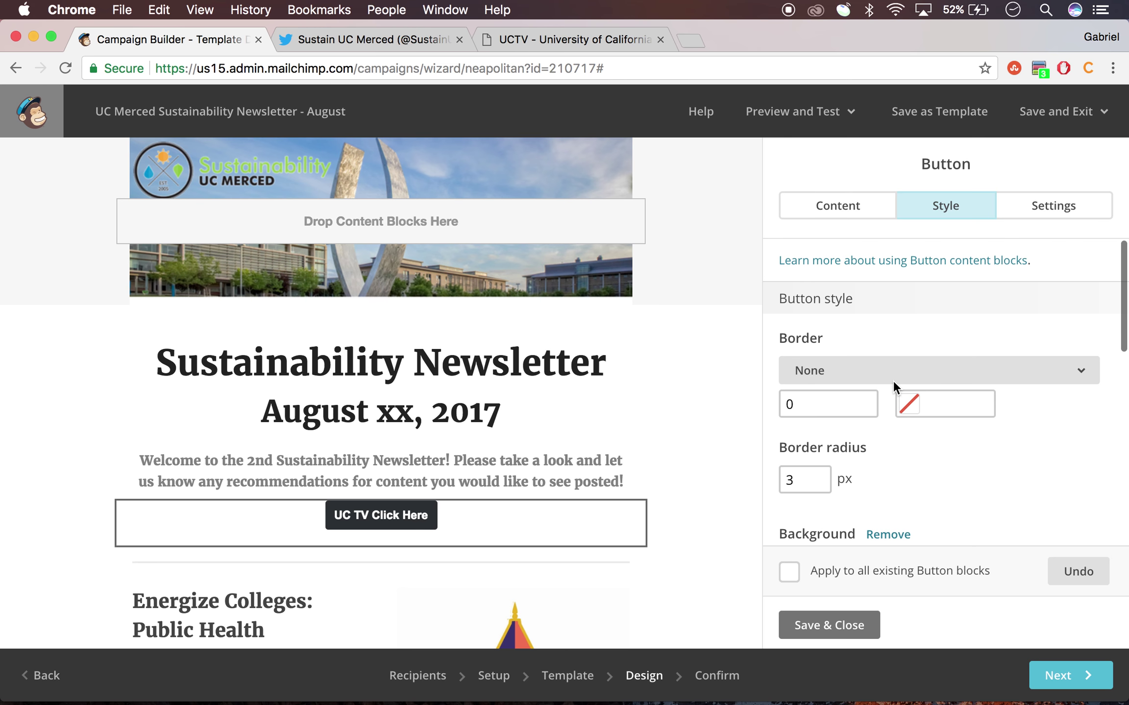
{"action": "left_click", "coordinate": [1000, 369]}
{"action": "left_click", "coordinate": [997, 392]}
{"action": "left_click", "coordinate": [1008, 377]}
{"action": "left_click", "coordinate": [882, 414]}
{"action": "left_click", "coordinate": [847, 401]}
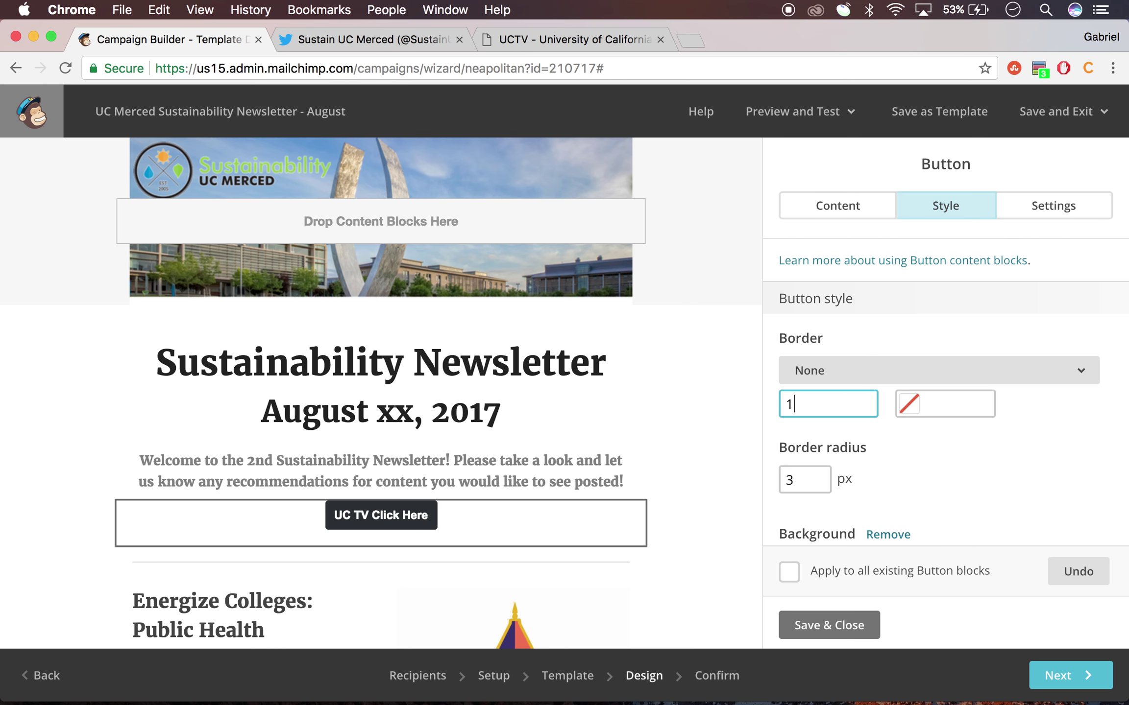
{"action": "left_click", "coordinate": [952, 467]}
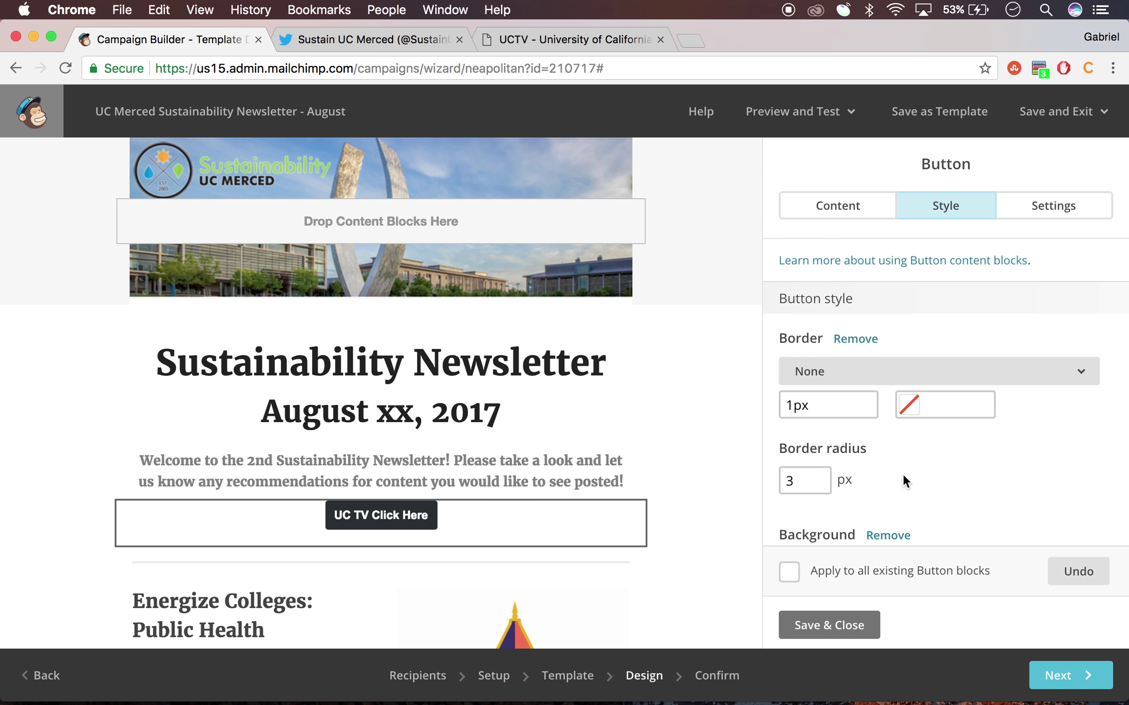
Set the UC TV button's background color to the light blue #36b0e9
{"action": "scroll", "coordinate": [902, 474], "scroll_direction": "down", "scroll_amount": 3}
{"action": "left_click", "coordinate": [787, 436]}
{"action": "scroll", "coordinate": [833, 432], "scroll_direction": "down", "scroll_amount": 2}
{"action": "left_click", "coordinate": [889, 312]}
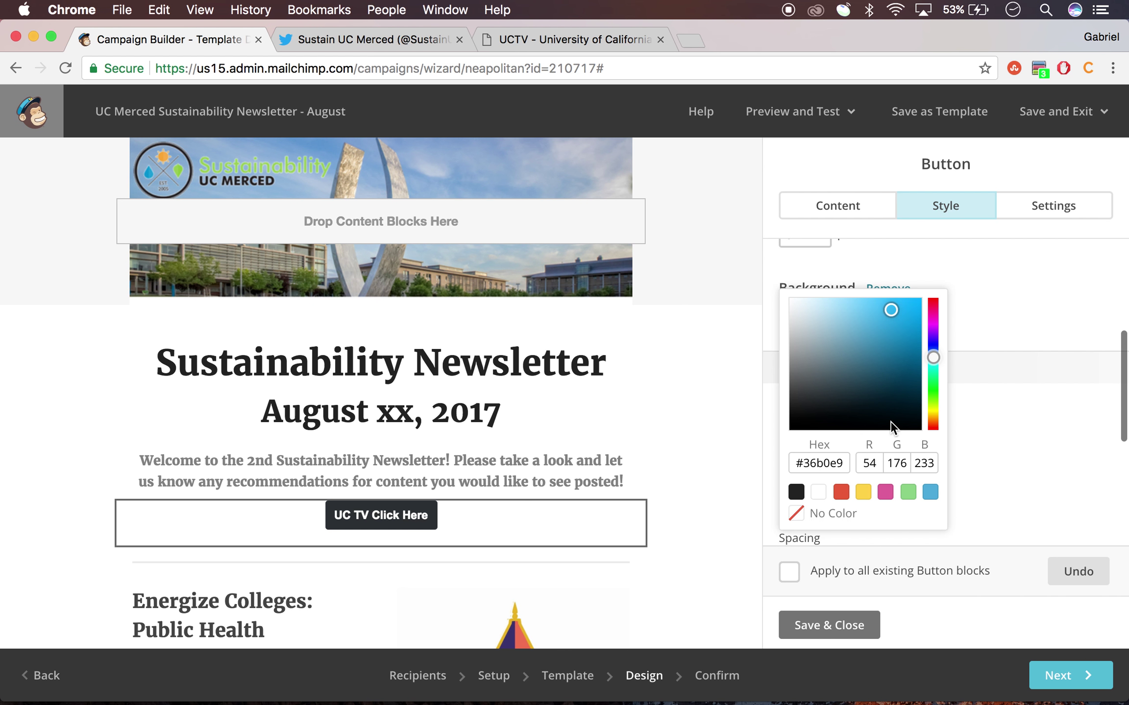
{"action": "left_click", "coordinate": [1017, 439]}
Try a dotted border at 20px on the UC TV button, reduce the thickness to 5px and switch the style to Dashed
{"action": "scroll", "coordinate": [1017, 439], "scroll_direction": "up", "scroll_amount": 4}
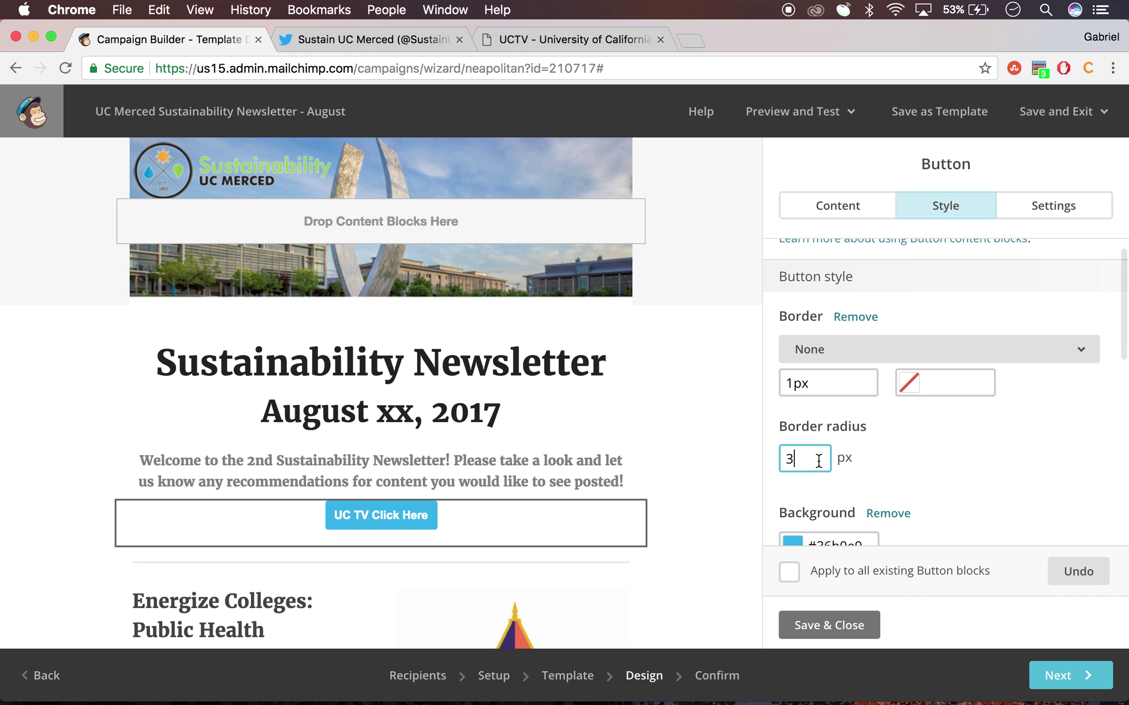
{"action": "left_click", "coordinate": [852, 359]}
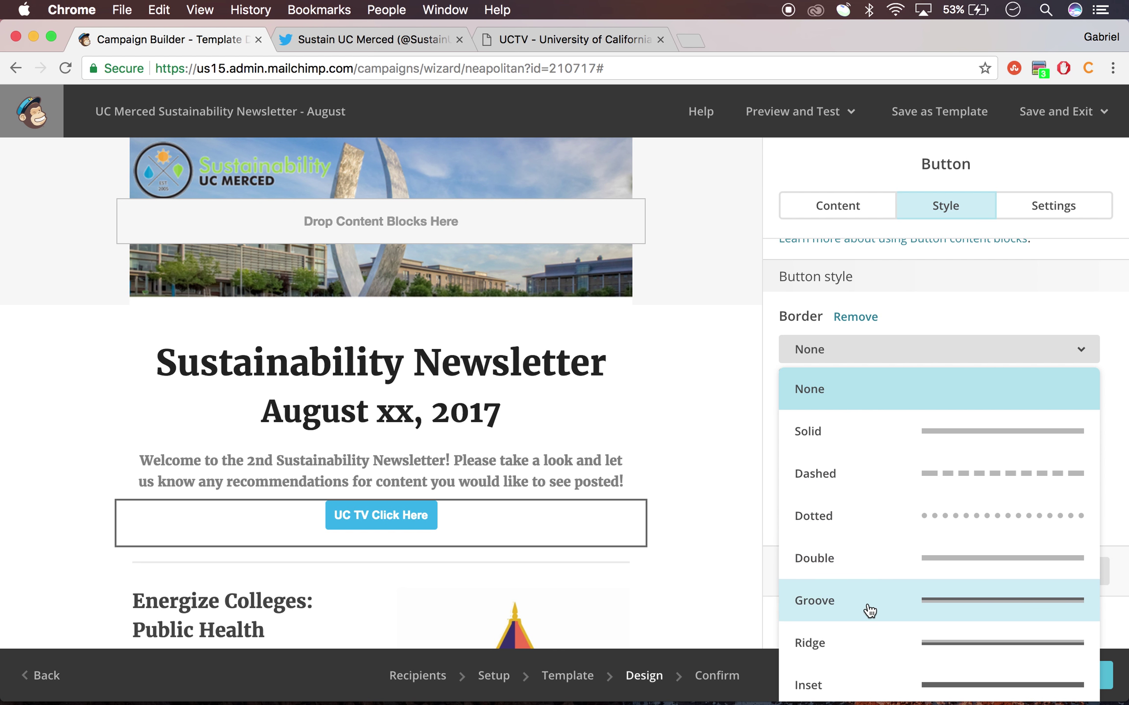
{"action": "scroll", "coordinate": [867, 609], "scroll_direction": "down", "scroll_amount": 1}
{"action": "left_click", "coordinate": [923, 477]}
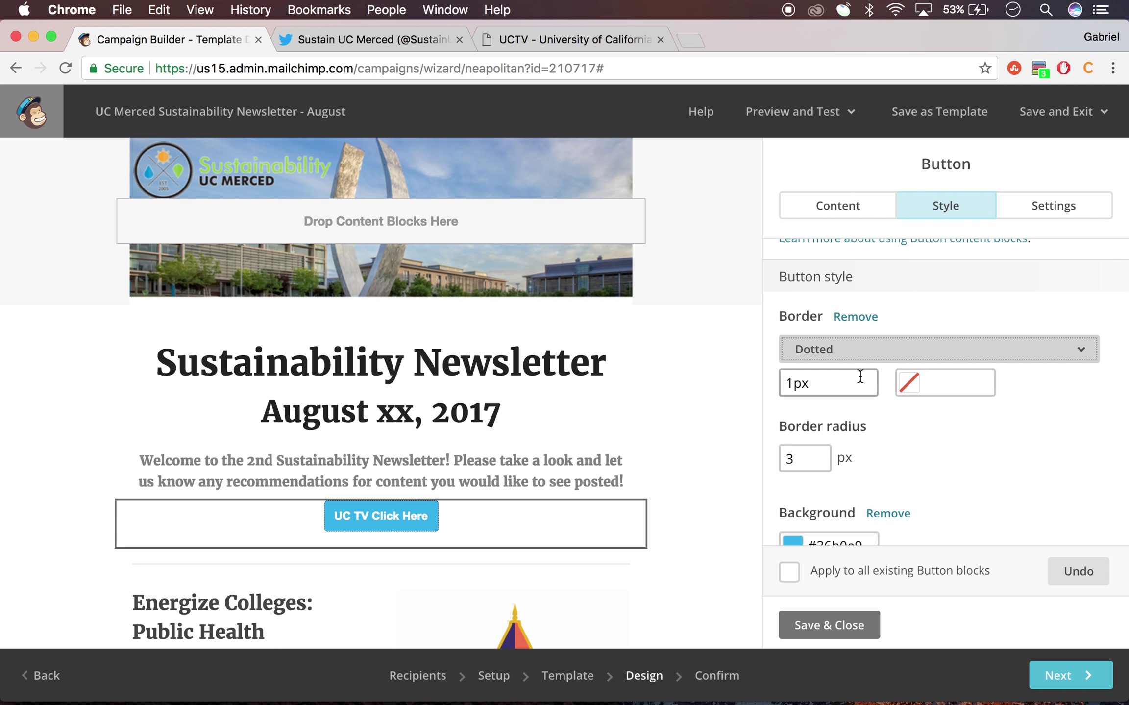
{"action": "double_click", "coordinate": [840, 381]}
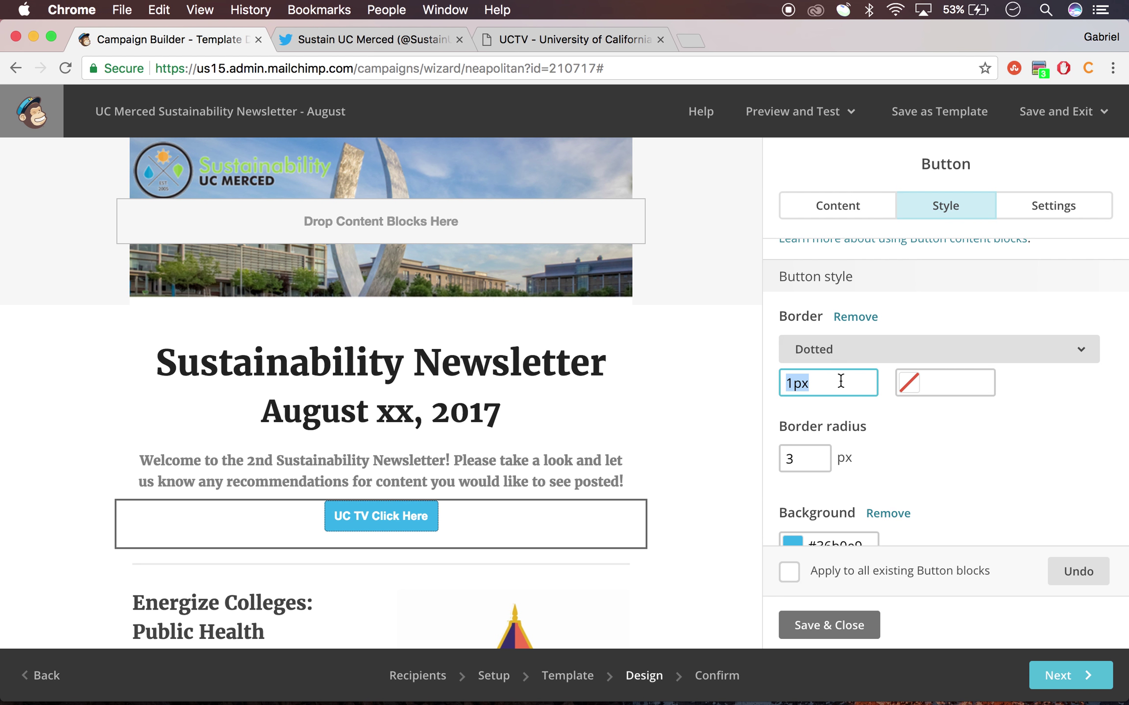
{"action": "left_click", "coordinate": [898, 431]}
{"action": "double_click", "coordinate": [816, 384]}
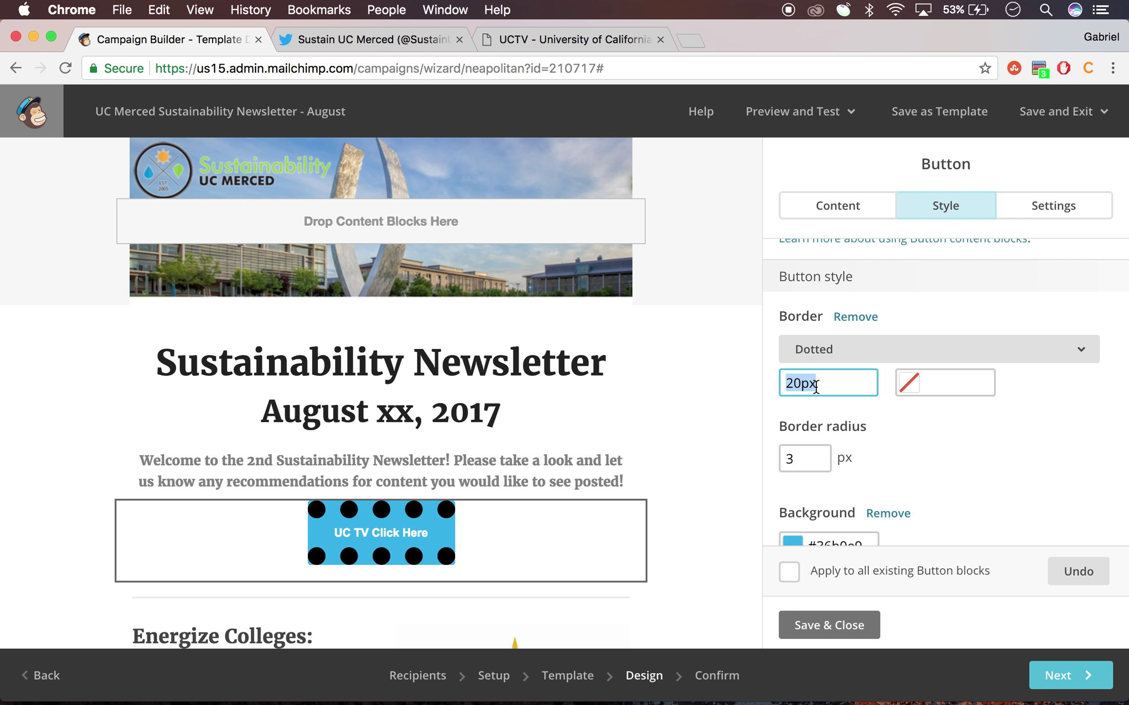
{"action": "left_click", "coordinate": [881, 428]}
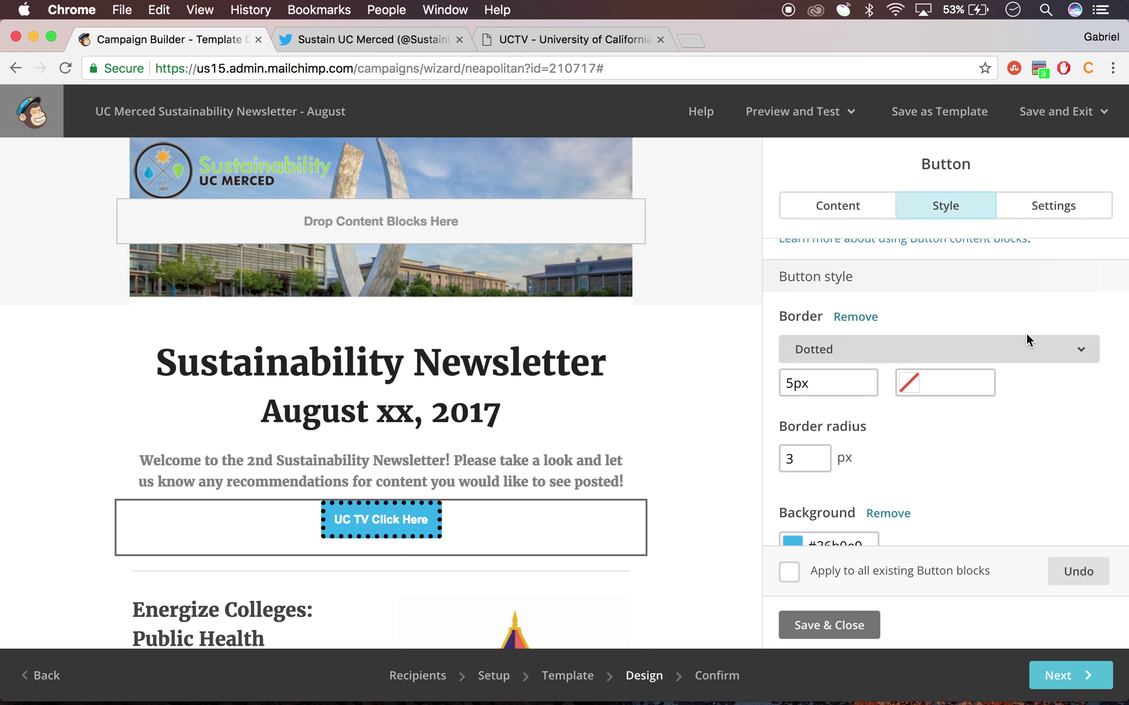
{"action": "left_click", "coordinate": [1027, 349]}
{"action": "left_click", "coordinate": [960, 403]}
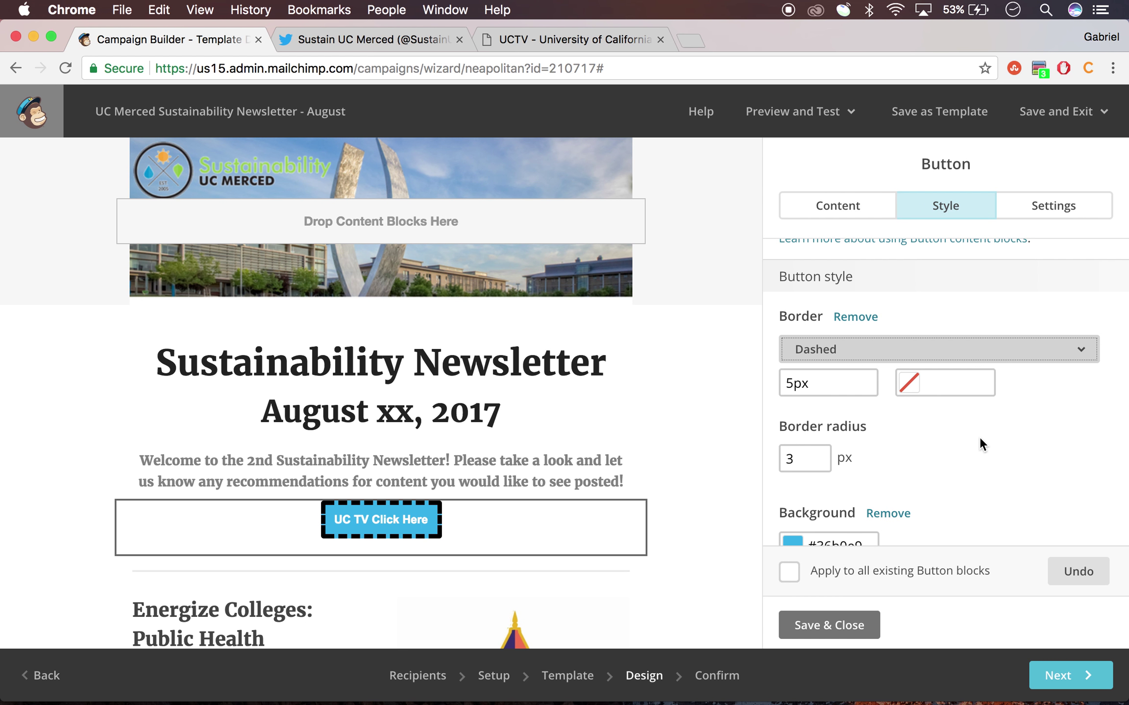
Change the UC TV button's background to the green #89d085 swatch and save the block
{"action": "scroll", "coordinate": [962, 471], "scroll_direction": "down", "scroll_amount": 2}
{"action": "left_click", "coordinate": [825, 499]}
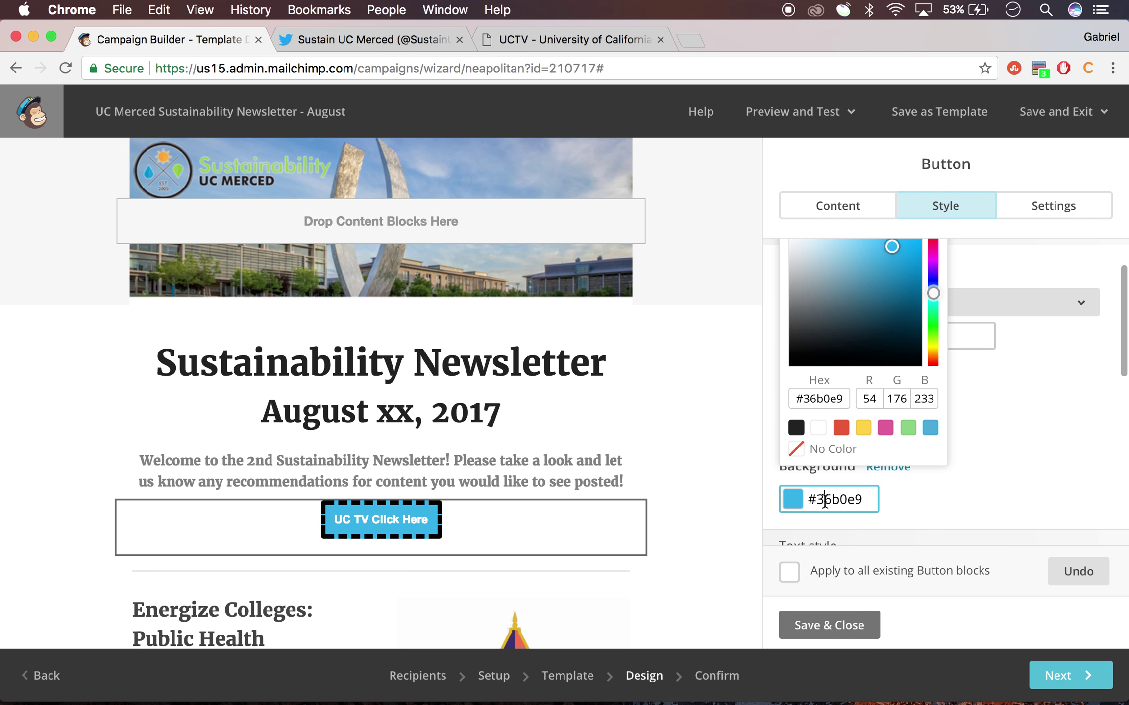
{"action": "scroll", "coordinate": [907, 429], "scroll_direction": "up", "scroll_amount": 1}
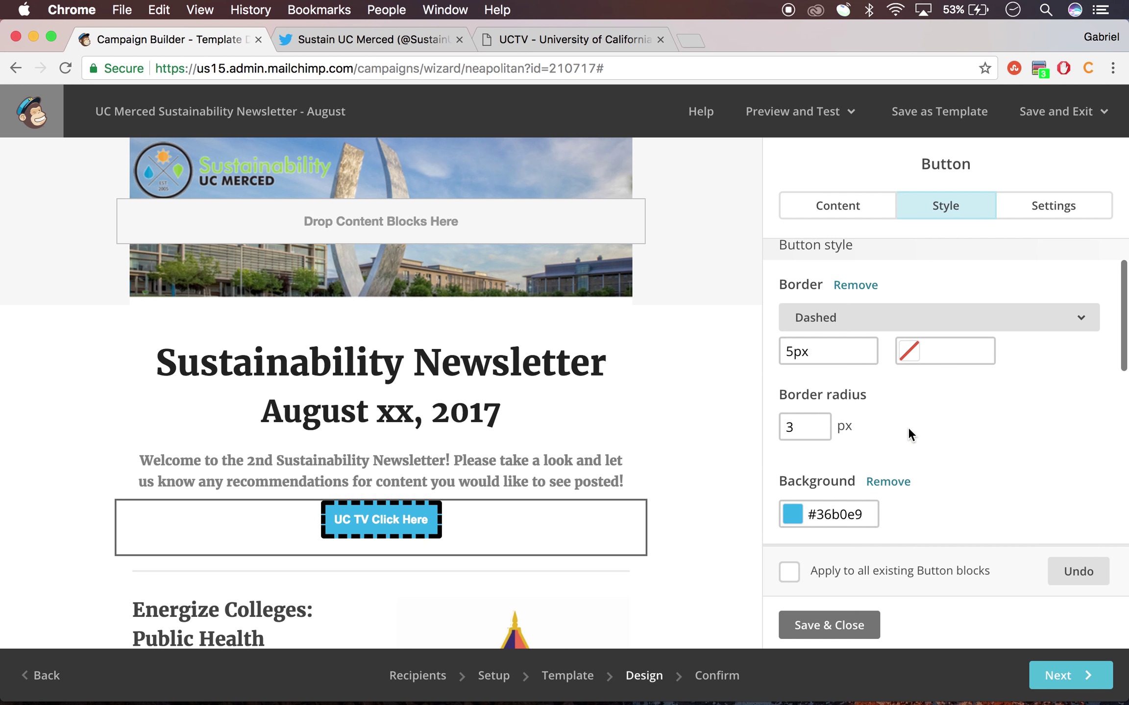
{"action": "left_click", "coordinate": [795, 509]}
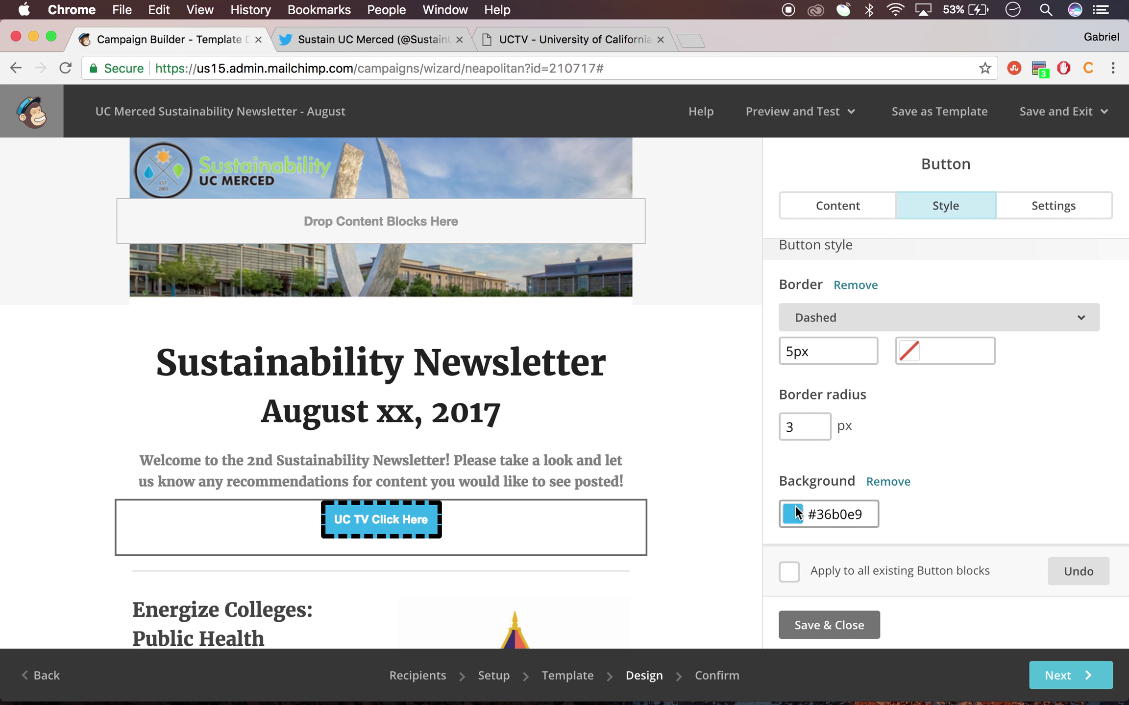
{"action": "left_click", "coordinate": [907, 443]}
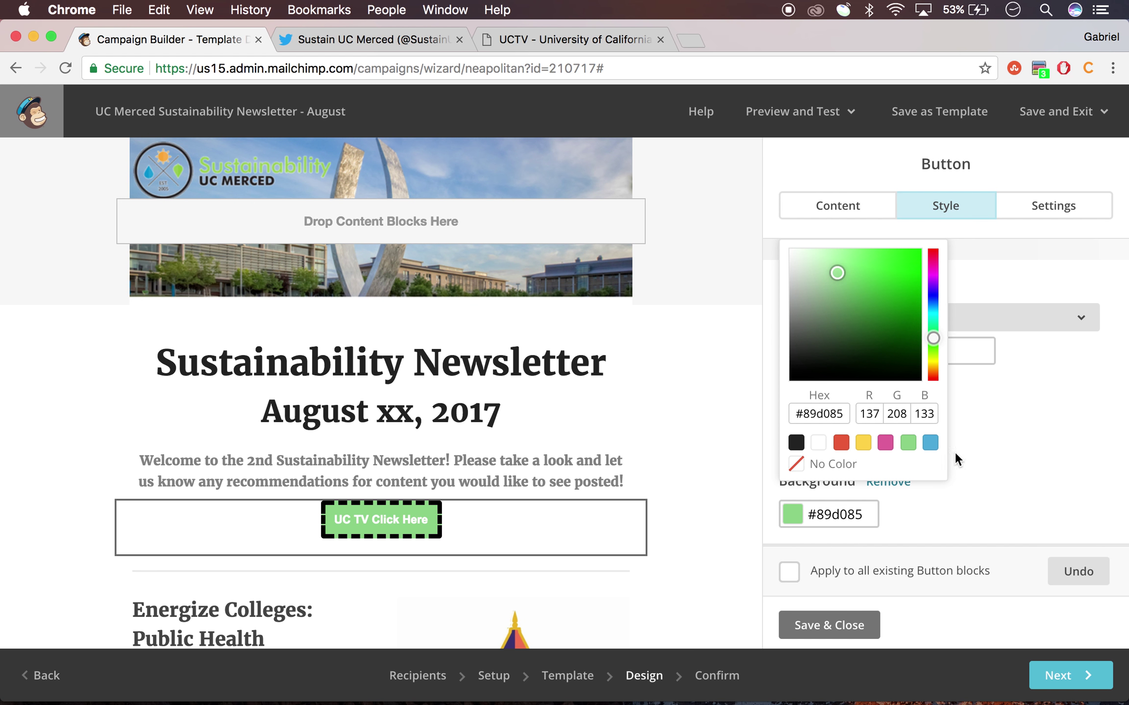
{"action": "left_click", "coordinate": [1008, 430]}
{"action": "scroll", "coordinate": [924, 353], "scroll_direction": "down", "scroll_amount": 3}
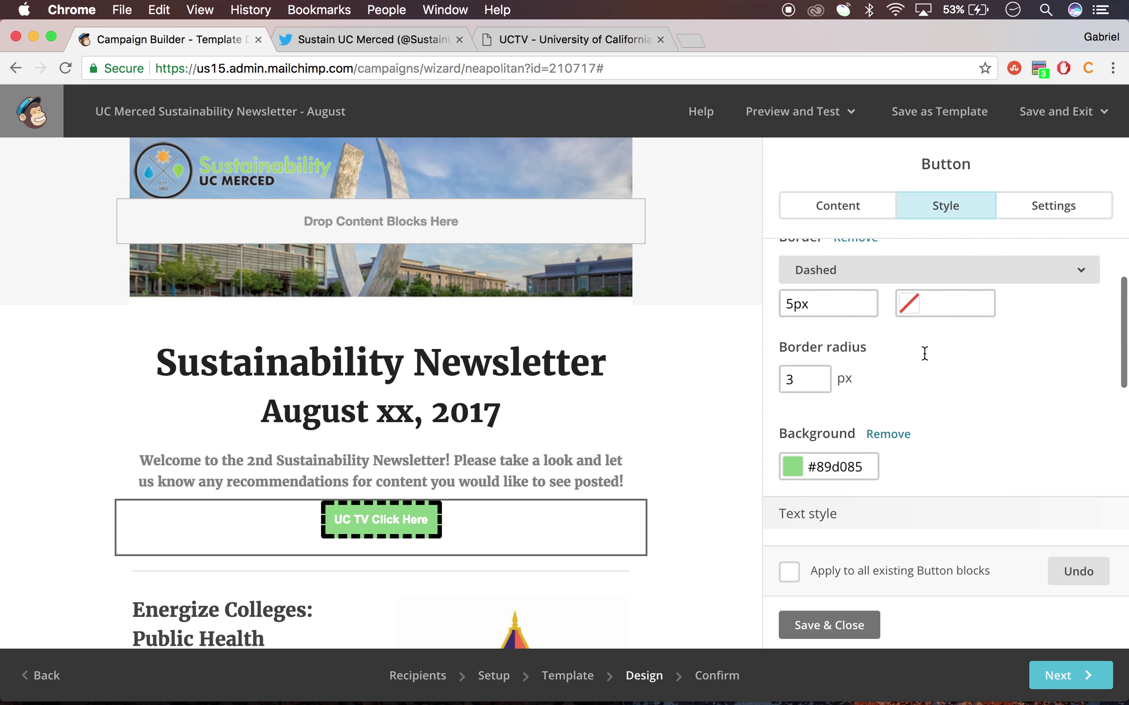
{"action": "scroll", "coordinate": [924, 363], "scroll_direction": "up", "scroll_amount": 4}
{"action": "scroll", "coordinate": [933, 448], "scroll_direction": "down", "scroll_amount": 2}
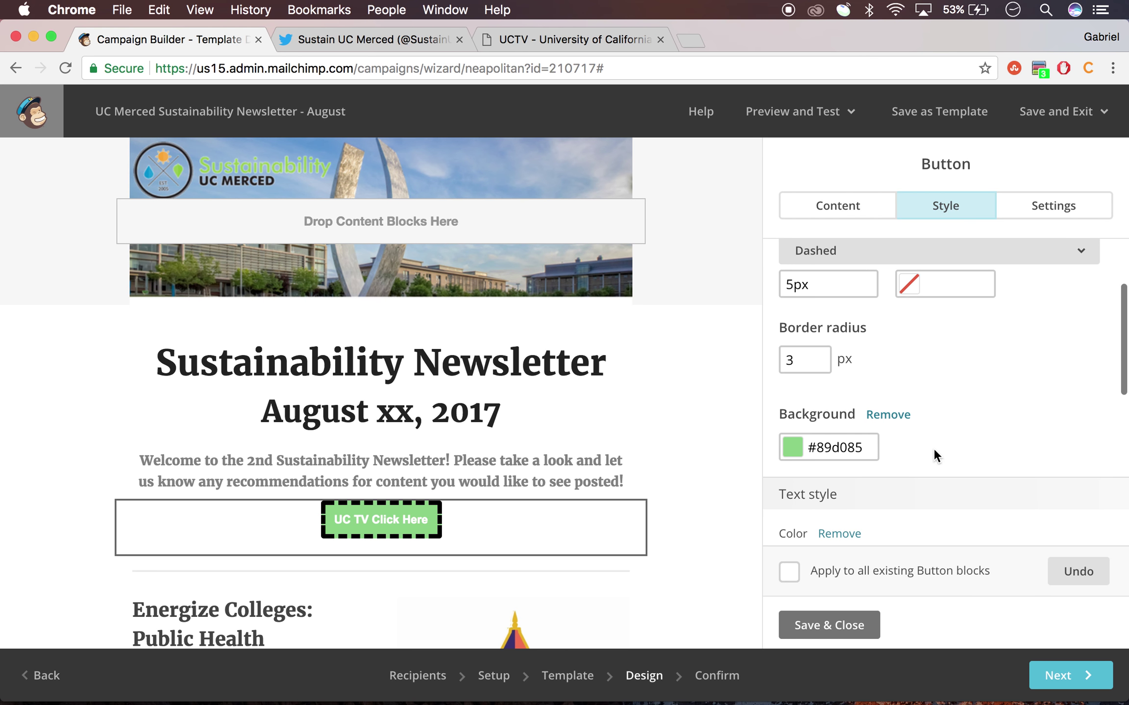
{"action": "left_click", "coordinate": [797, 629]}
Recheck the UC TV button's content settings, then delete the button block and confirm the deletion
{"action": "left_click", "coordinate": [503, 527]}
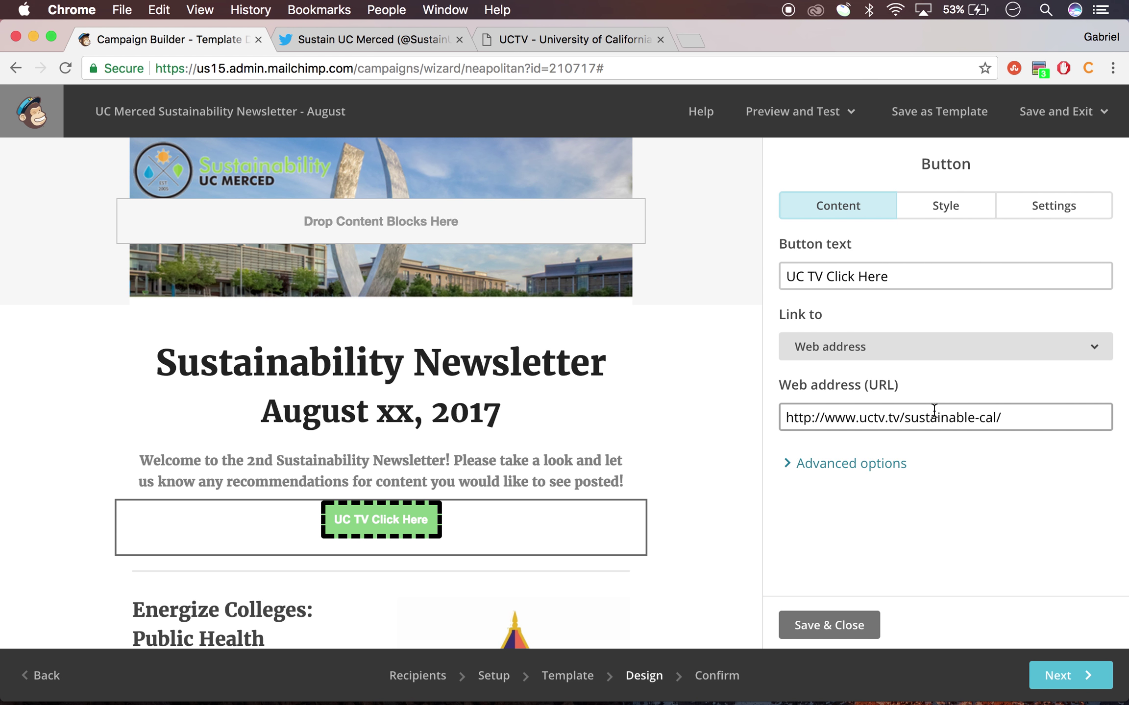
{"action": "left_click", "coordinate": [860, 626]}
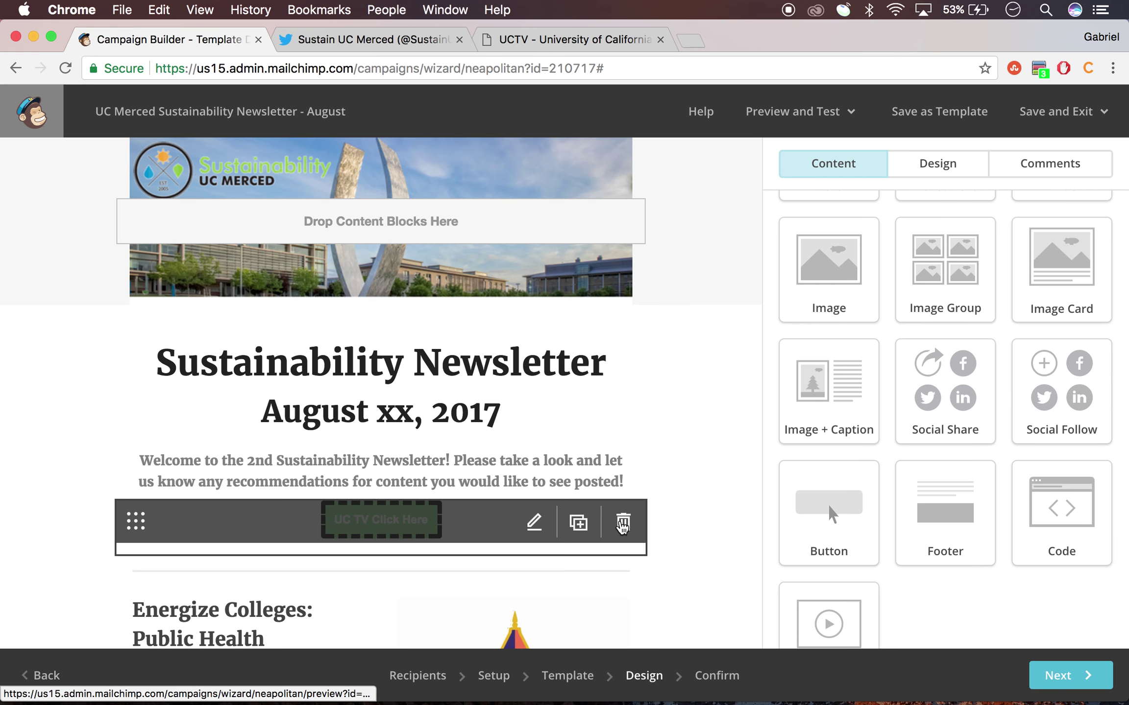
{"action": "left_click", "coordinate": [622, 524]}
{"action": "left_click", "coordinate": [373, 469]}
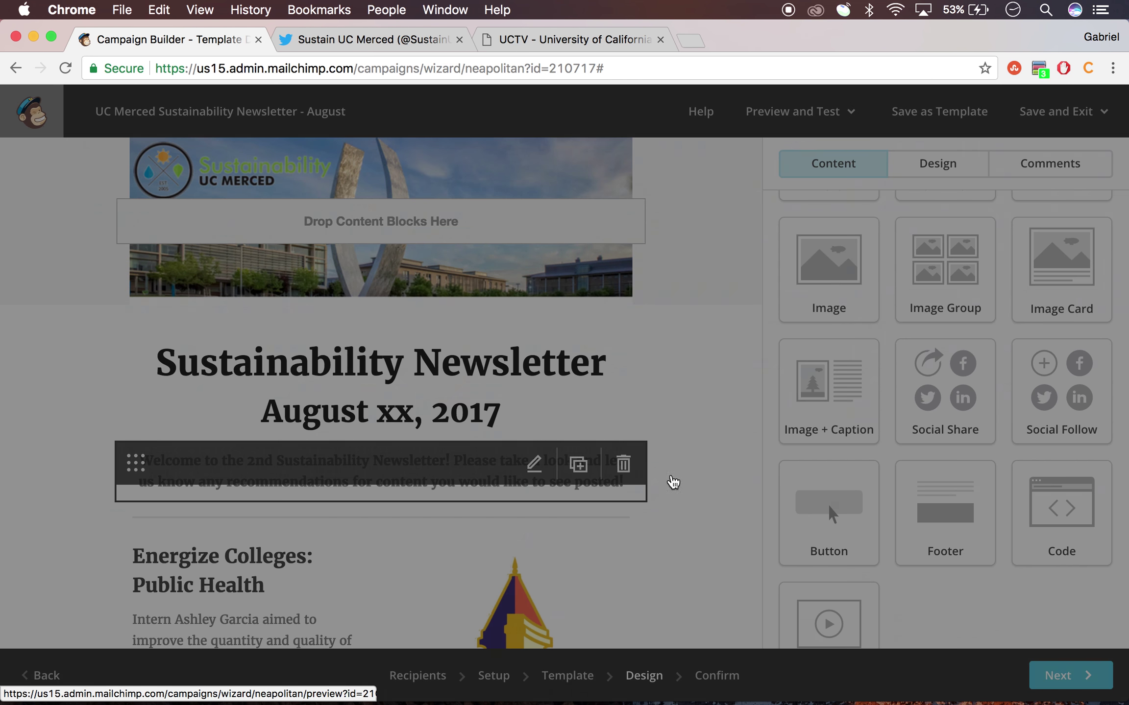
Insert an Image Group block between the divider below the welcome text and the "Energize Colleges" article
{"action": "scroll", "coordinate": [743, 416], "scroll_direction": "down", "scroll_amount": 5}
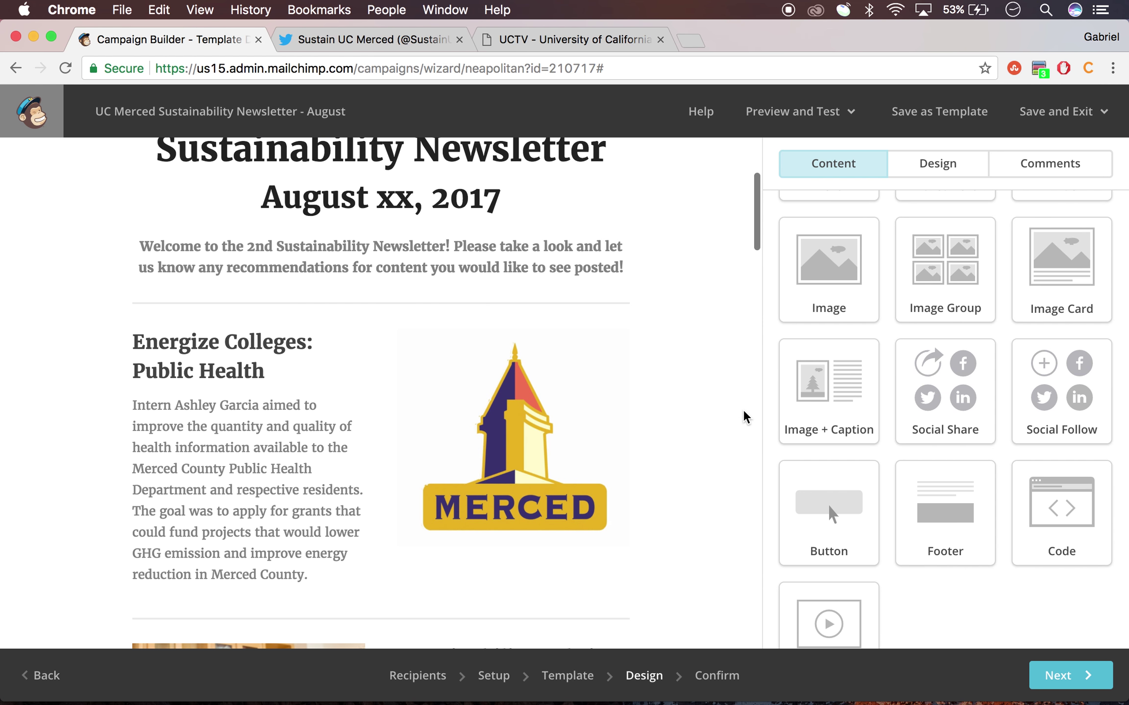
{"action": "scroll", "coordinate": [924, 453], "scroll_direction": "up", "scroll_amount": 3}
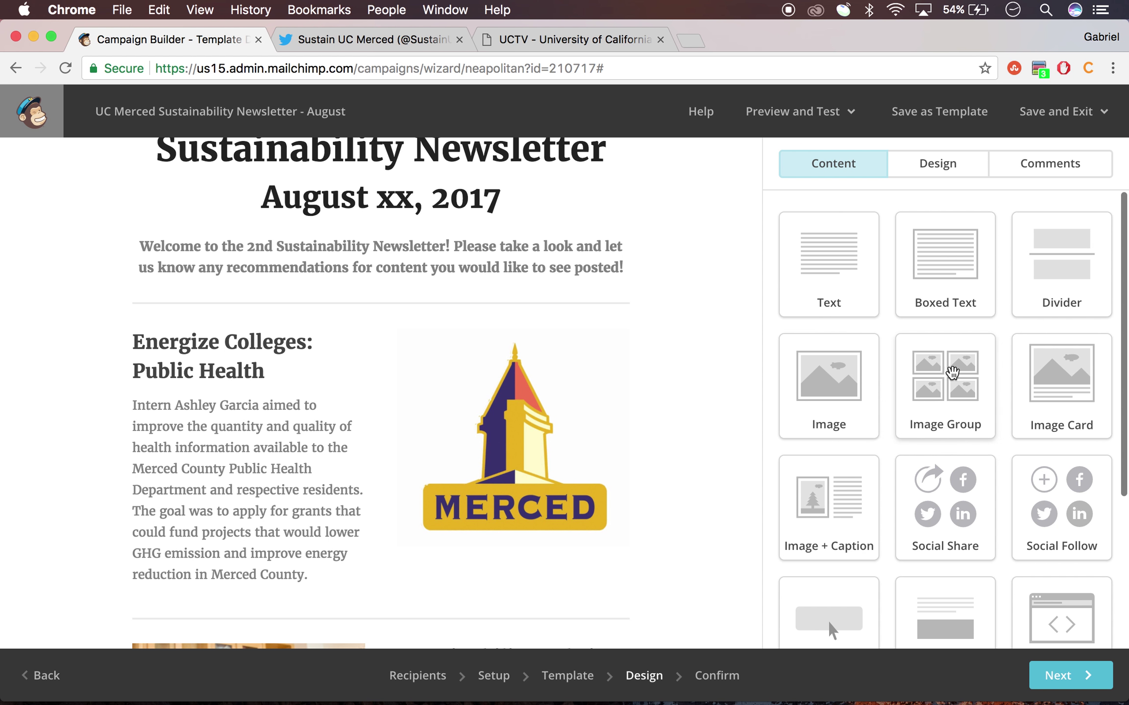
{"action": "left_click_drag", "start_coordinate": [968, 403], "coordinate": [538, 329]}
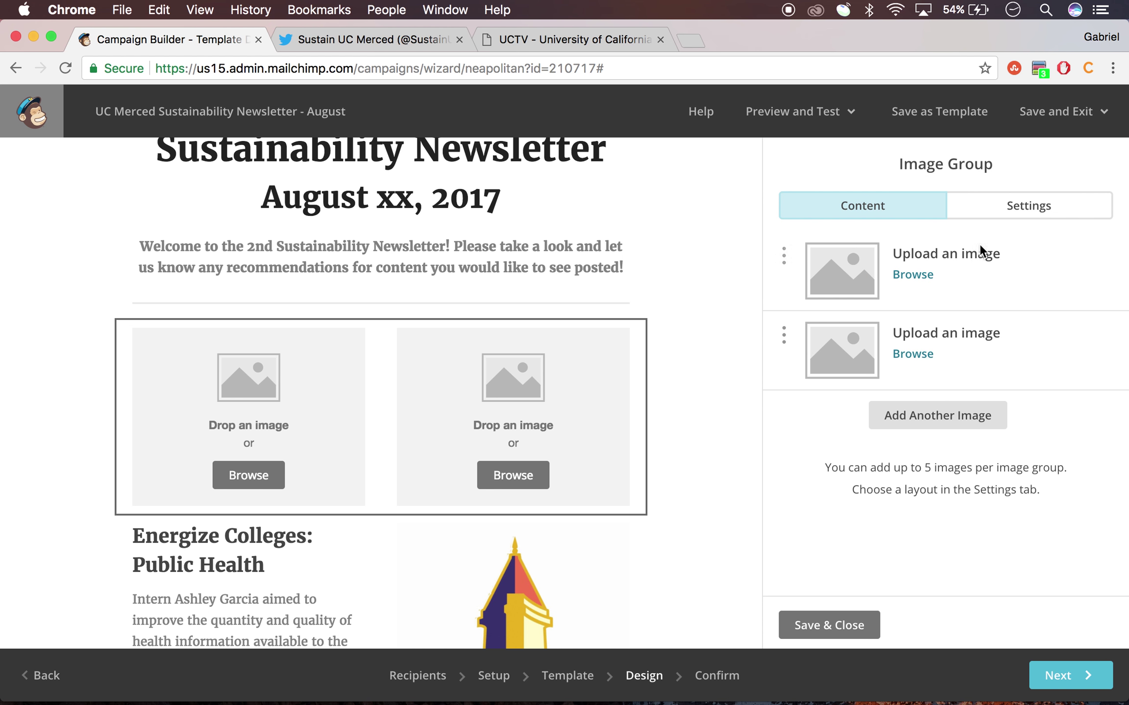
Try the stacked layout for the two-image group and restore the side-by-side layout
{"action": "left_click", "coordinate": [1029, 208]}
{"action": "left_click", "coordinate": [902, 336]}
{"action": "left_click", "coordinate": [833, 347]}
{"action": "left_click", "coordinate": [892, 352]}
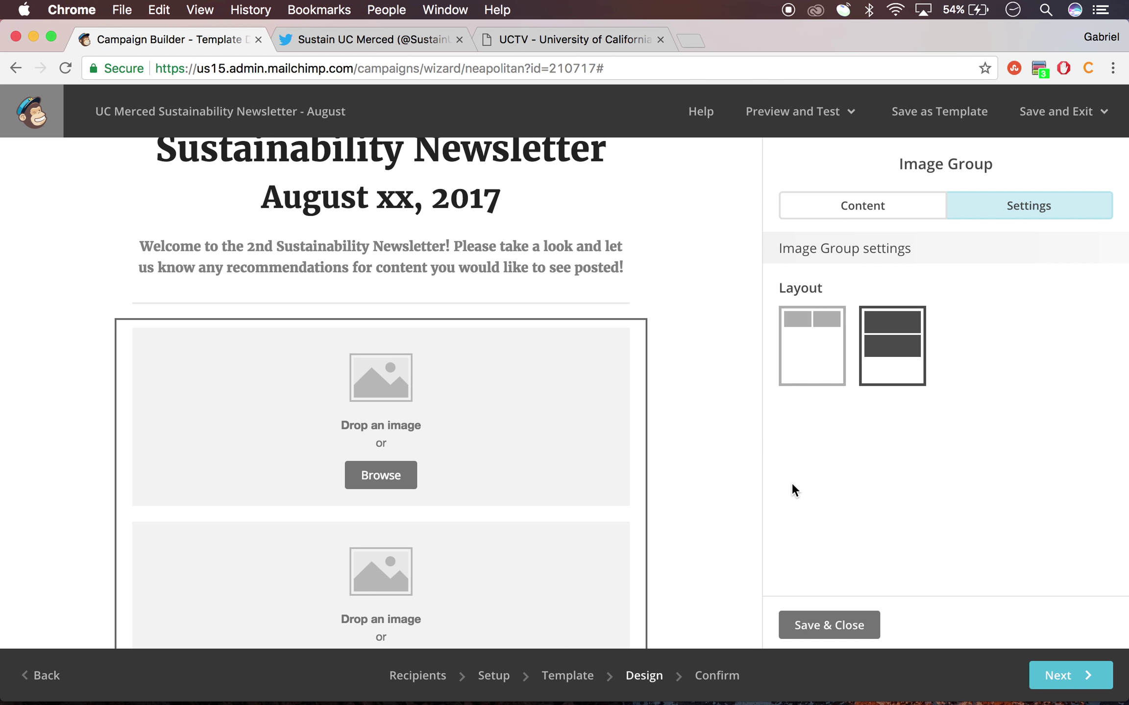
{"action": "scroll", "coordinate": [663, 508], "scroll_direction": "down", "scroll_amount": 5}
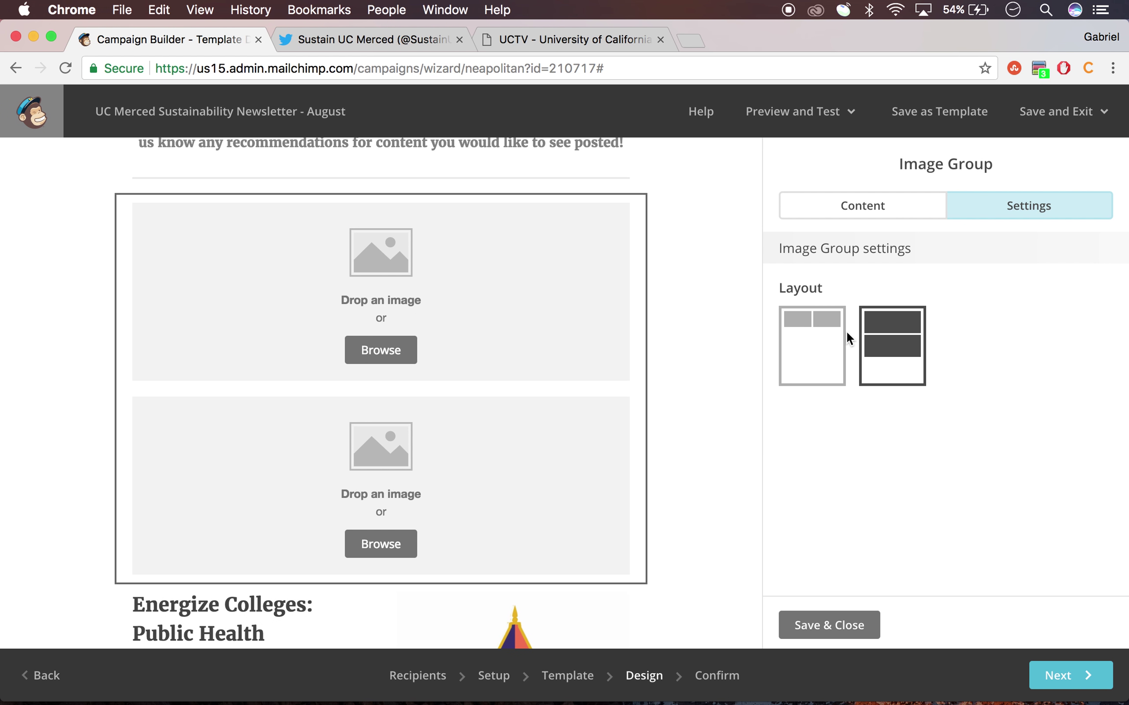
{"action": "left_click", "coordinate": [843, 338]}
Add two more image placeholders to the image group for a total of four
{"action": "left_click", "coordinate": [879, 216]}
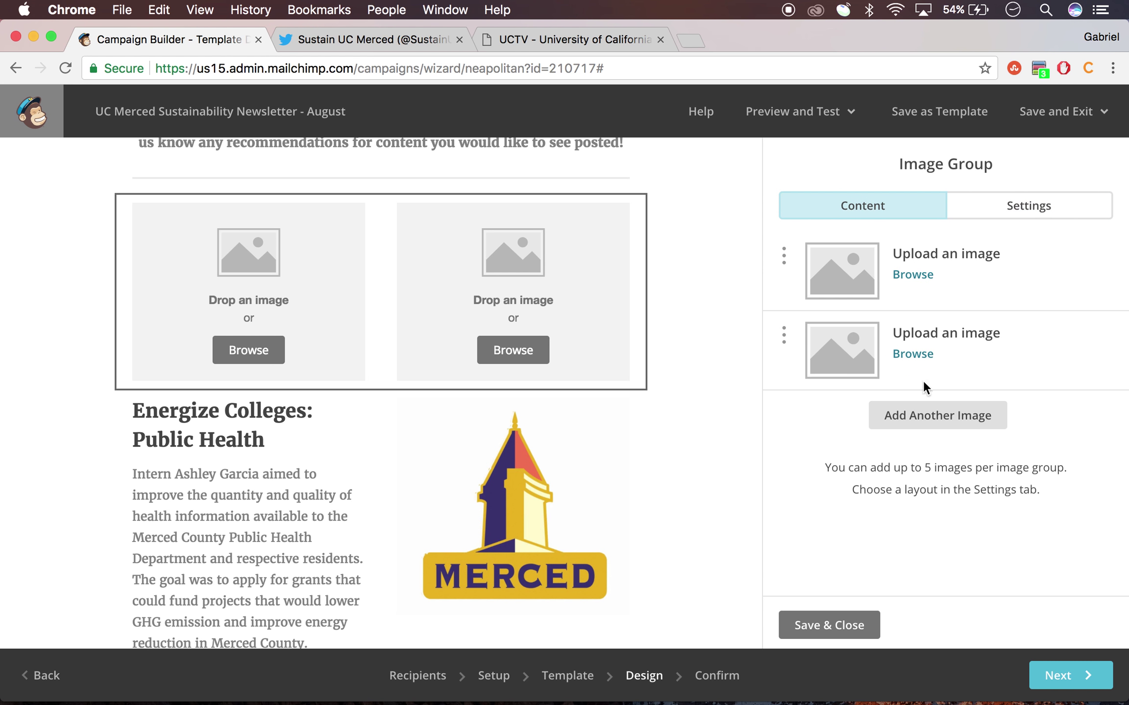
{"action": "left_click", "coordinate": [888, 422]}
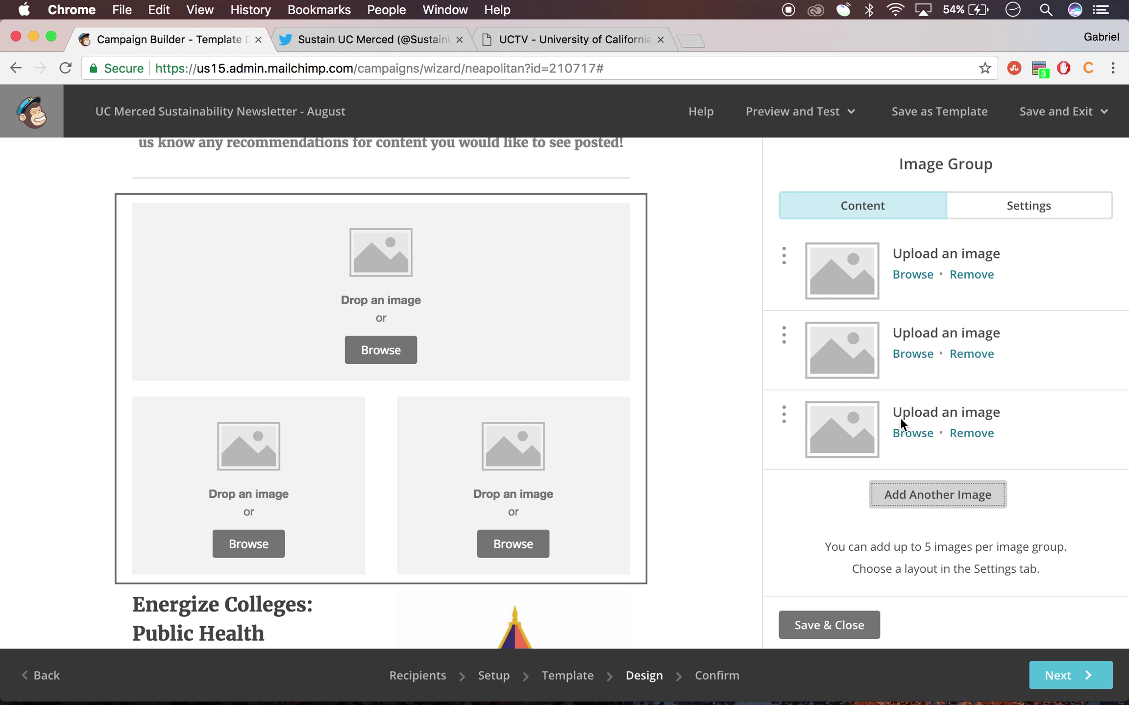
{"action": "left_click", "coordinate": [929, 496]}
{"action": "left_click", "coordinate": [950, 577]}
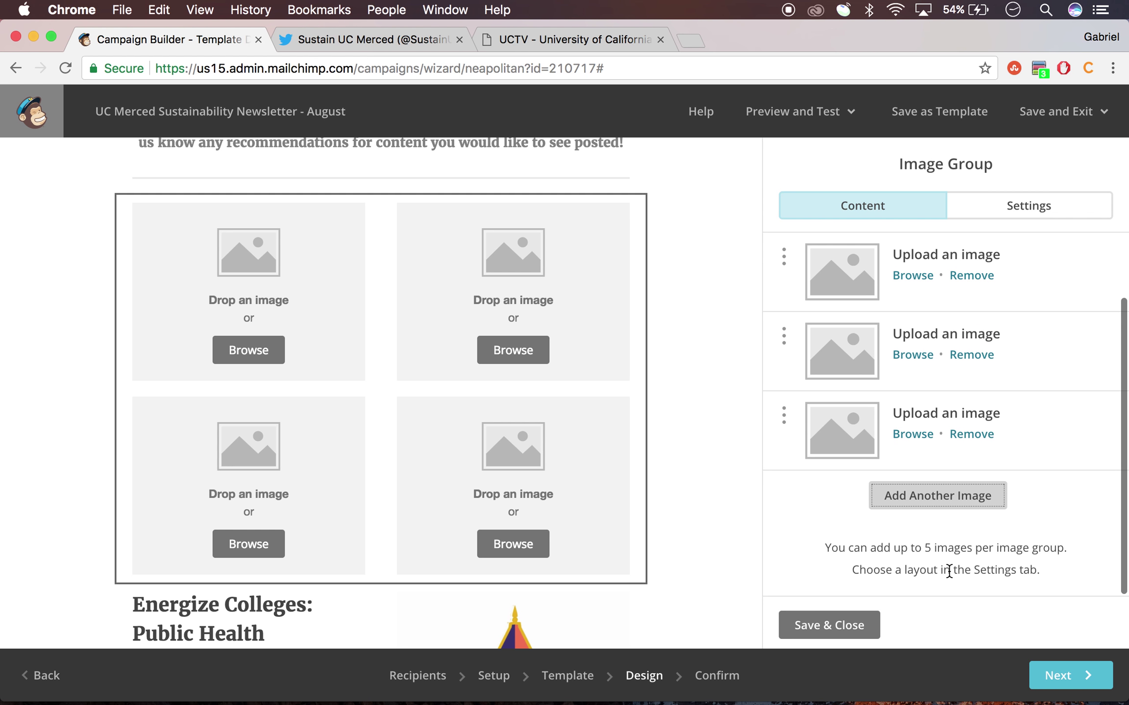
Try the layout with full-width first and last images for the four-image group, then restore the two-by-two grid
{"action": "left_click", "coordinate": [1054, 221]}
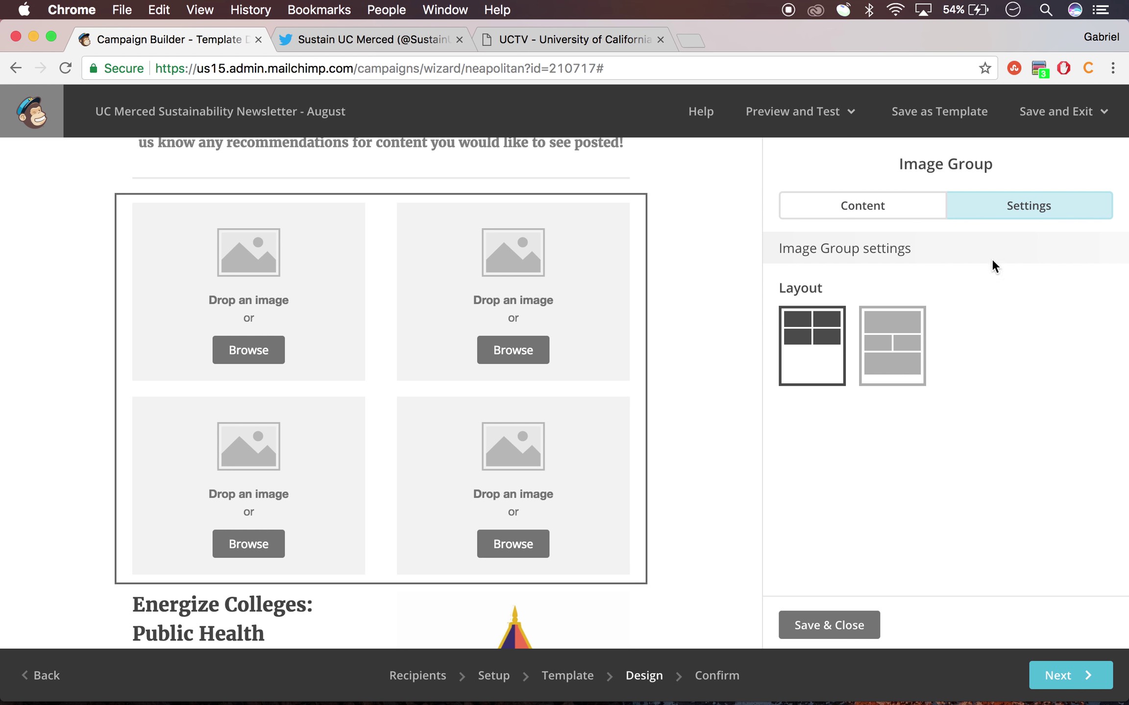
{"action": "left_click", "coordinate": [873, 372]}
{"action": "scroll", "coordinate": [711, 506], "scroll_direction": "down", "scroll_amount": 5}
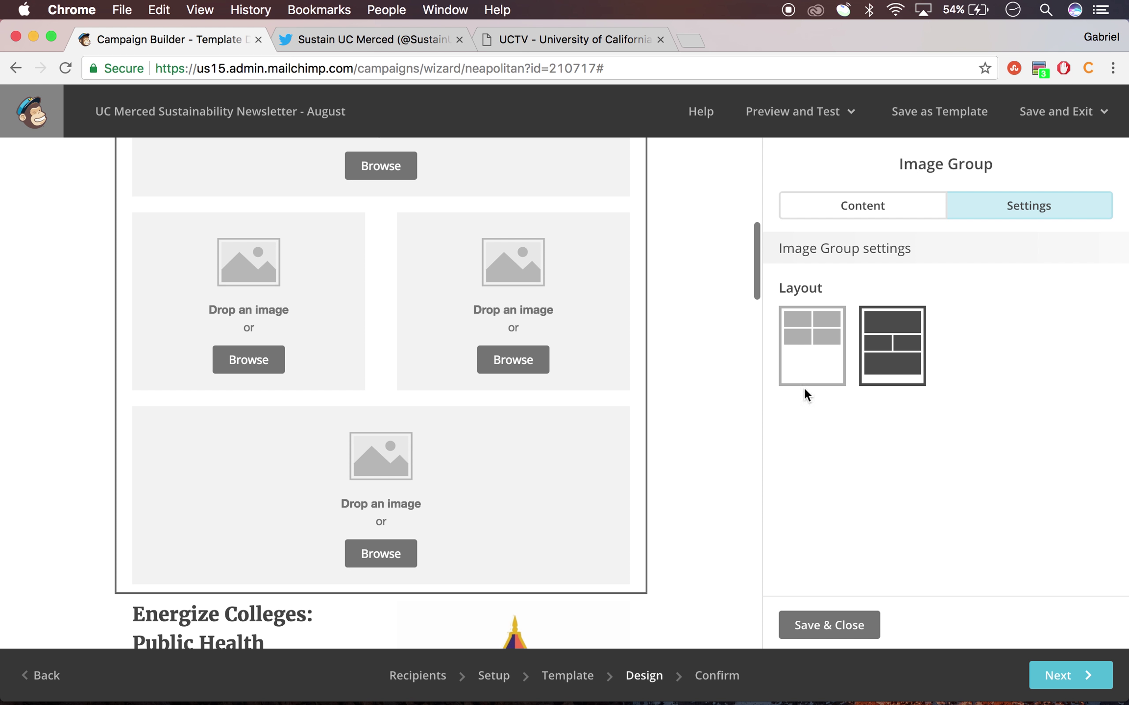
{"action": "left_click", "coordinate": [831, 357]}
Return to the image group's list of images, then save and close the block
{"action": "left_click", "coordinate": [880, 210]}
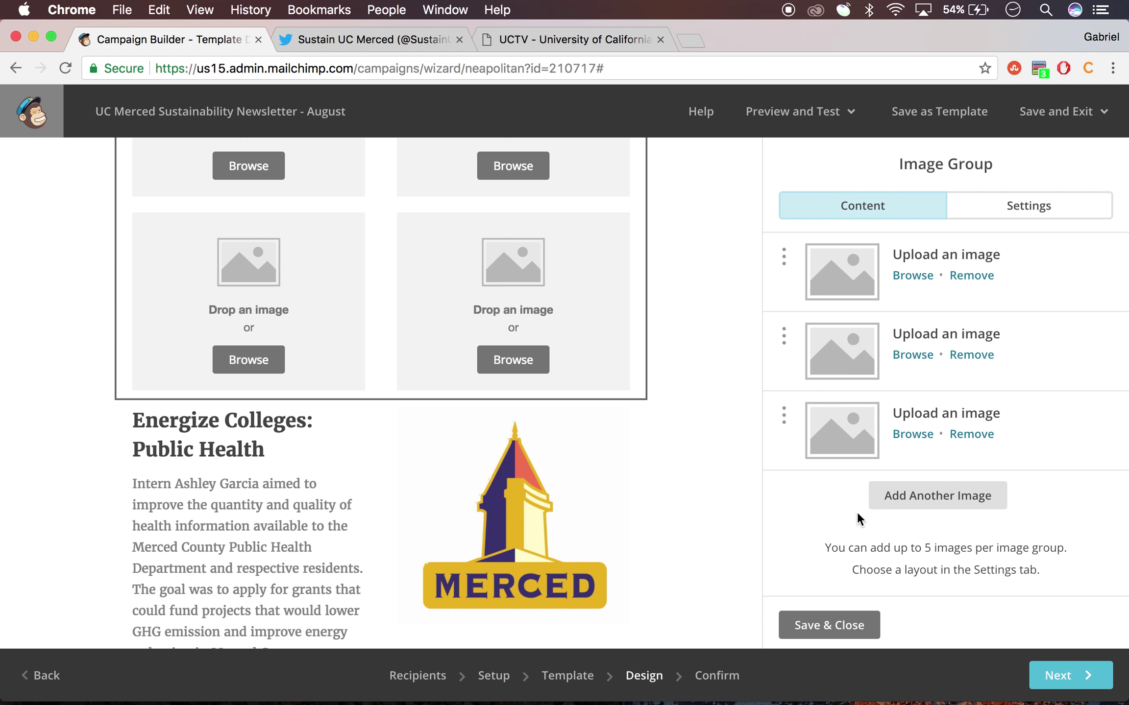
{"action": "left_click", "coordinate": [832, 625]}
{"action": "scroll", "coordinate": [657, 345], "scroll_direction": "up", "scroll_amount": 8}
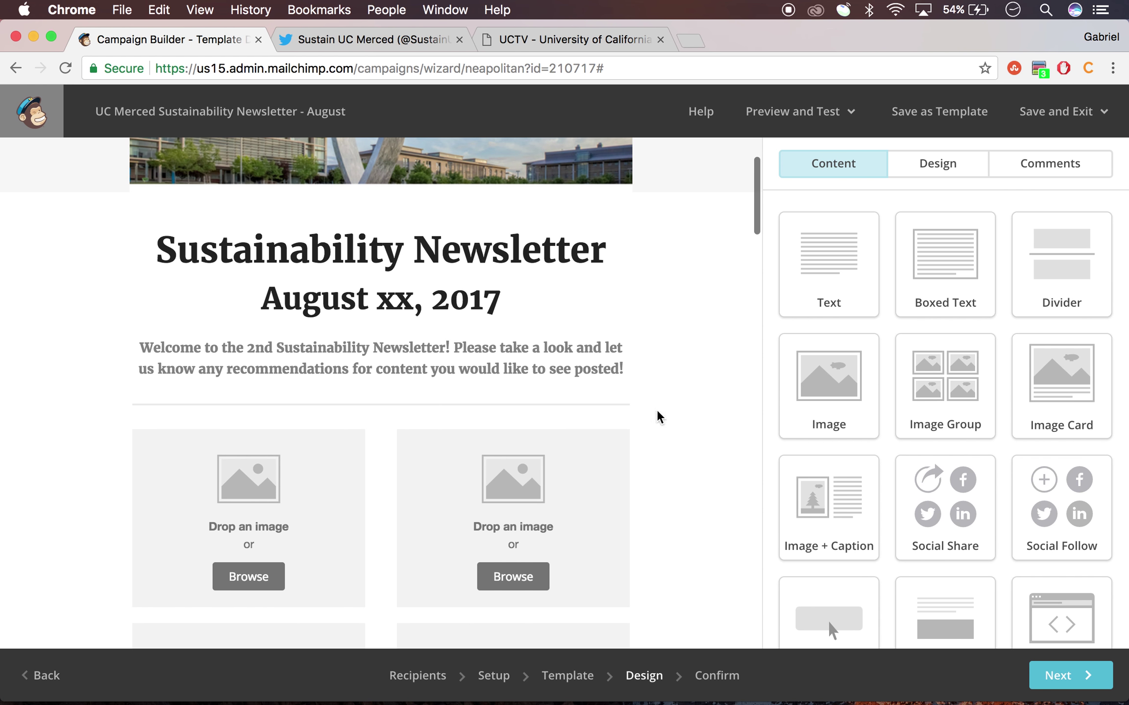
Delete the divider beneath the welcome text and the four-image group under it
{"action": "left_click", "coordinate": [623, 410]}
{"action": "left_click", "coordinate": [361, 473]}
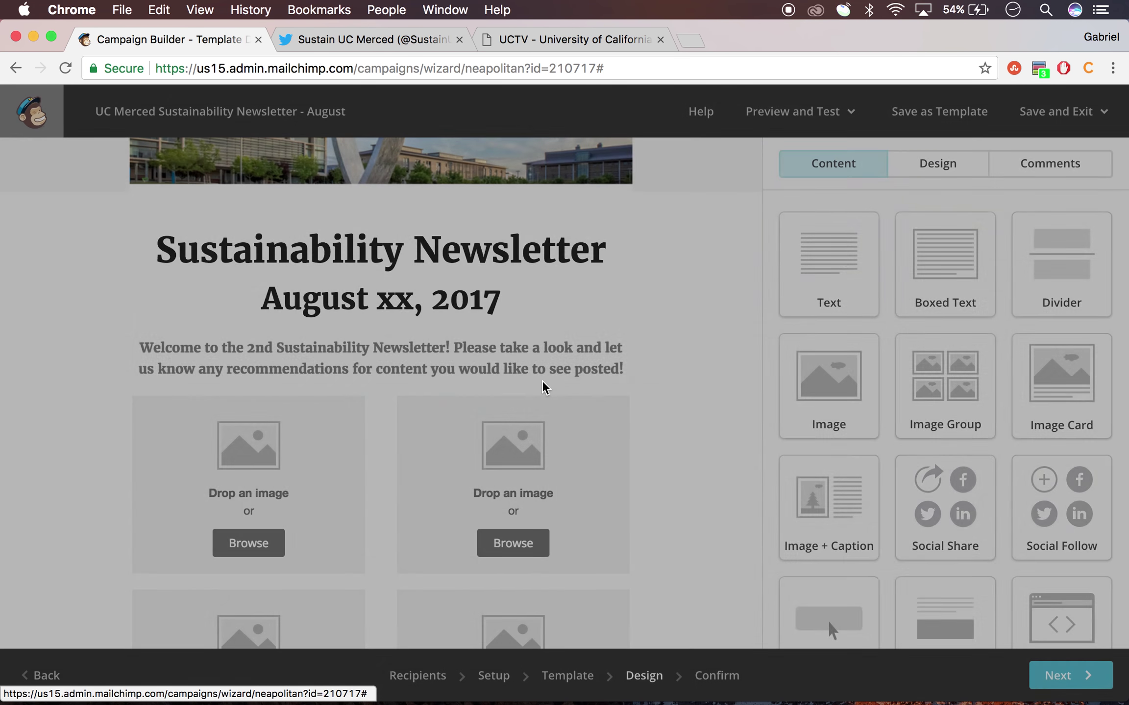
{"action": "left_click", "coordinate": [621, 405]}
{"action": "left_click", "coordinate": [397, 474]}
Insert a divider block between the welcome text and the Energize Colleges: Public Health section, then save and close it
{"action": "left_click_drag", "start_coordinate": [1066, 259], "coordinate": [599, 398]}
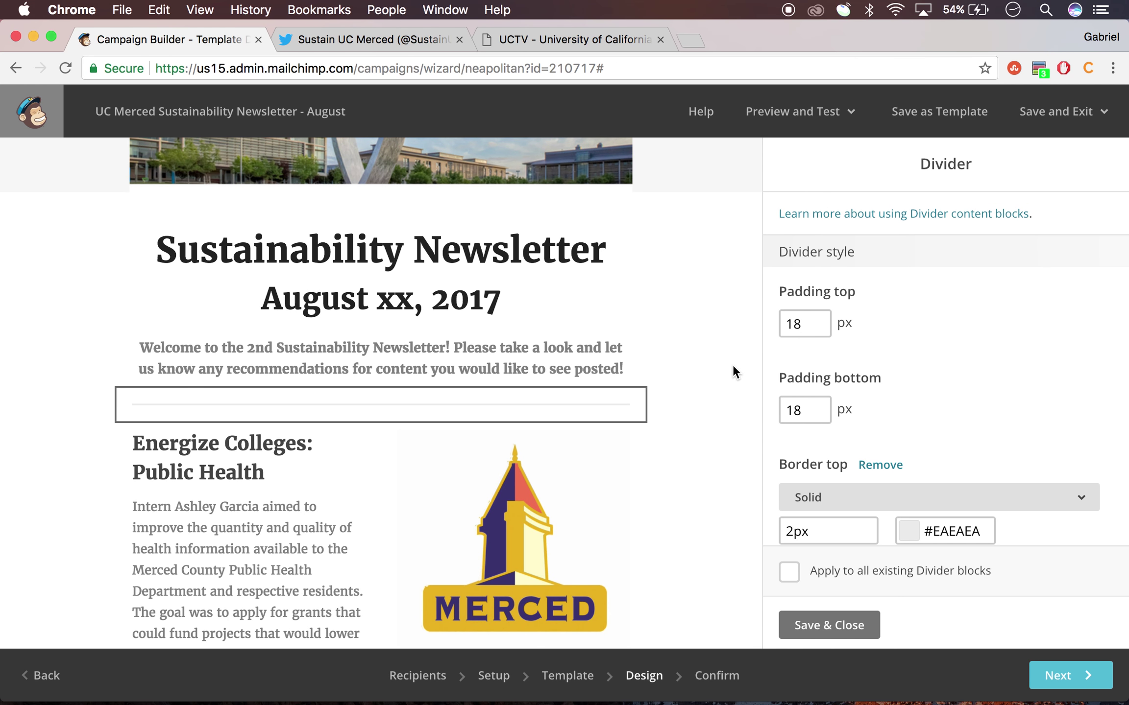
{"action": "scroll", "coordinate": [733, 364], "scroll_direction": "down", "scroll_amount": 10}
{"action": "scroll", "coordinate": [733, 364], "scroll_direction": "up", "scroll_amount": 12}
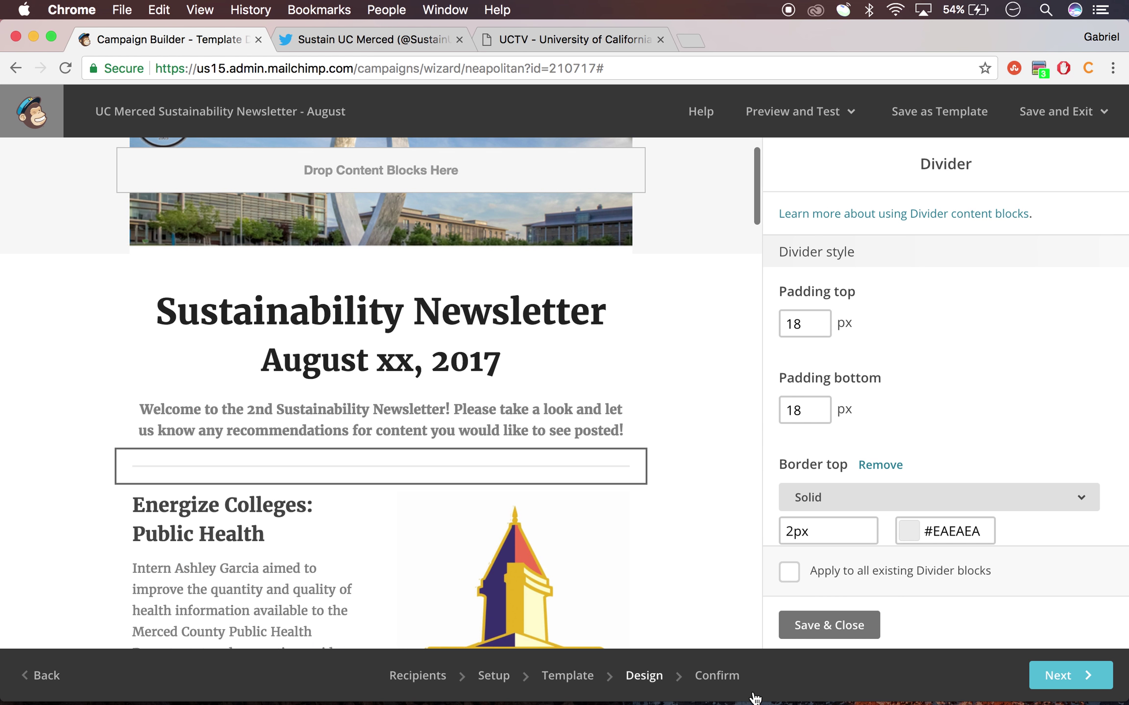
{"action": "left_click", "coordinate": [838, 632]}
{"action": "scroll", "coordinate": [739, 428], "scroll_direction": "down", "scroll_amount": 6}
{"action": "scroll", "coordinate": [739, 428], "scroll_direction": "up", "scroll_amount": 7}
{"action": "scroll", "coordinate": [738, 429], "scroll_direction": "down", "scroll_amount": 3}
{"action": "scroll", "coordinate": [738, 428], "scroll_direction": "up", "scroll_amount": 3}
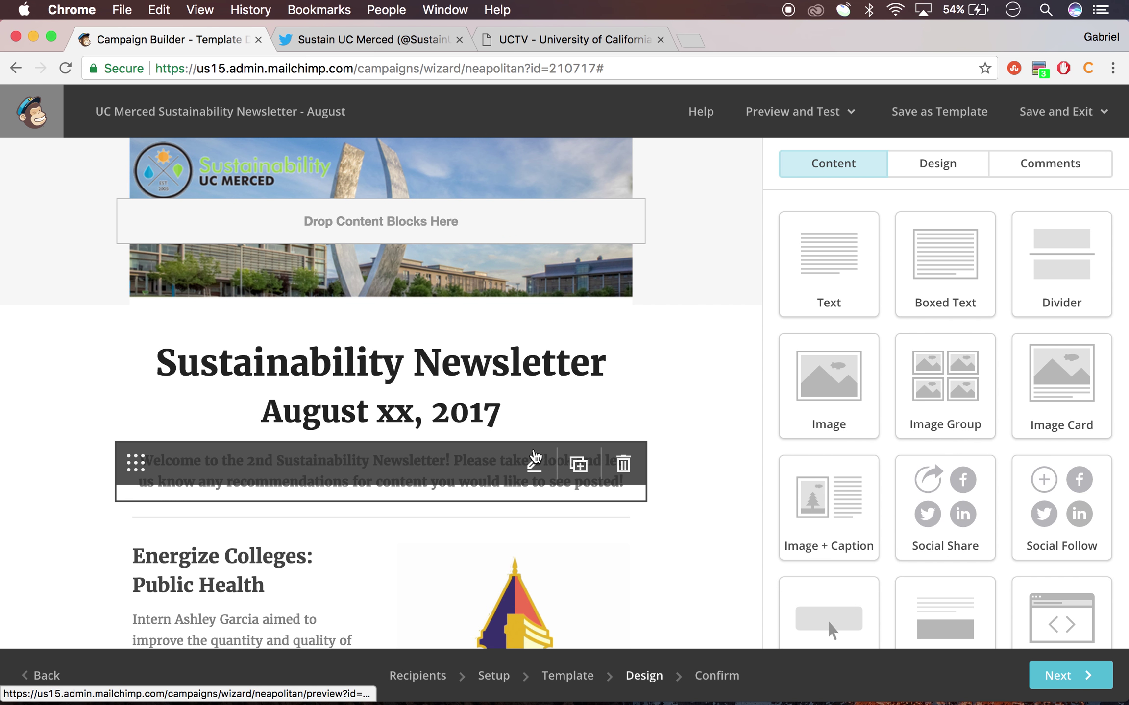
{"action": "scroll", "coordinate": [719, 398], "scroll_direction": "down", "scroll_amount": 1}
{"action": "scroll", "coordinate": [719, 398], "scroll_direction": "up", "scroll_amount": 1}
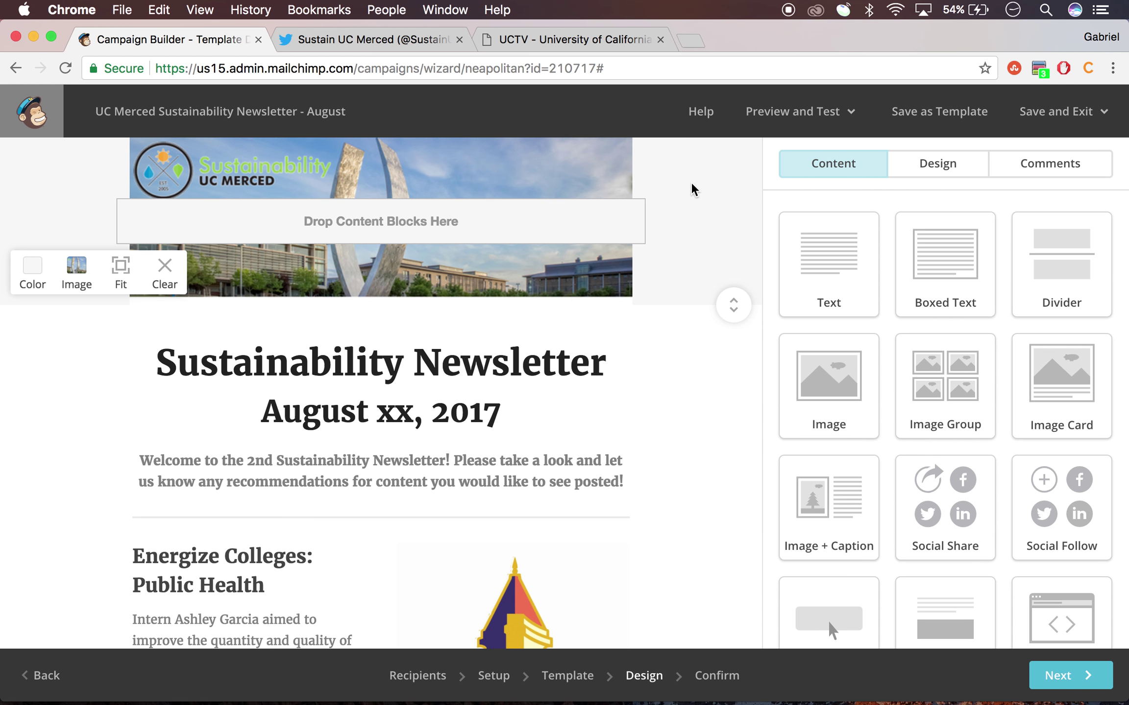
{"action": "scroll", "coordinate": [736, 478], "scroll_direction": "down", "scroll_amount": 2}
{"action": "scroll", "coordinate": [736, 478], "scroll_direction": "up", "scroll_amount": 2}
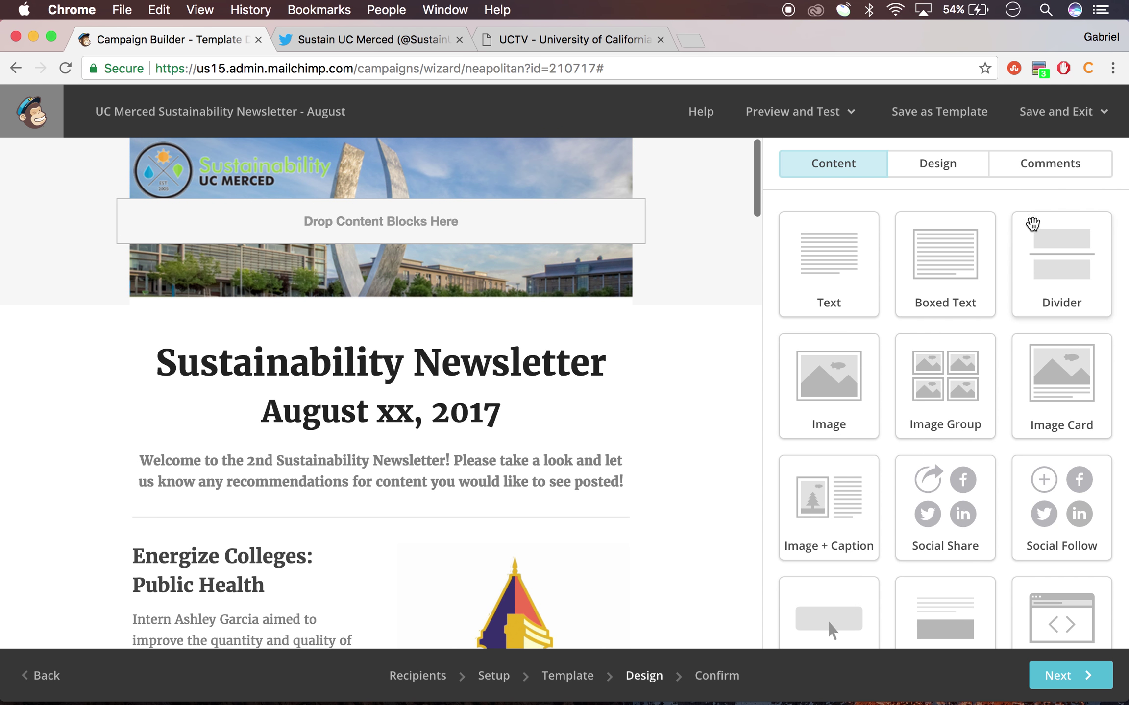